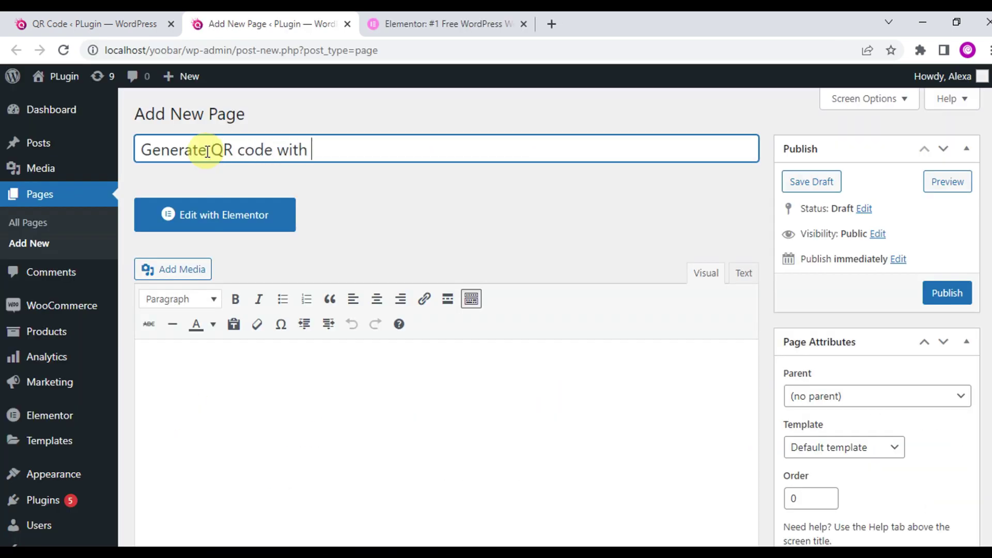
- Open the new 'Generate QR code with Elementor' page in the Elementor editor
{"action": "left_click", "coordinate": [439, 218]}
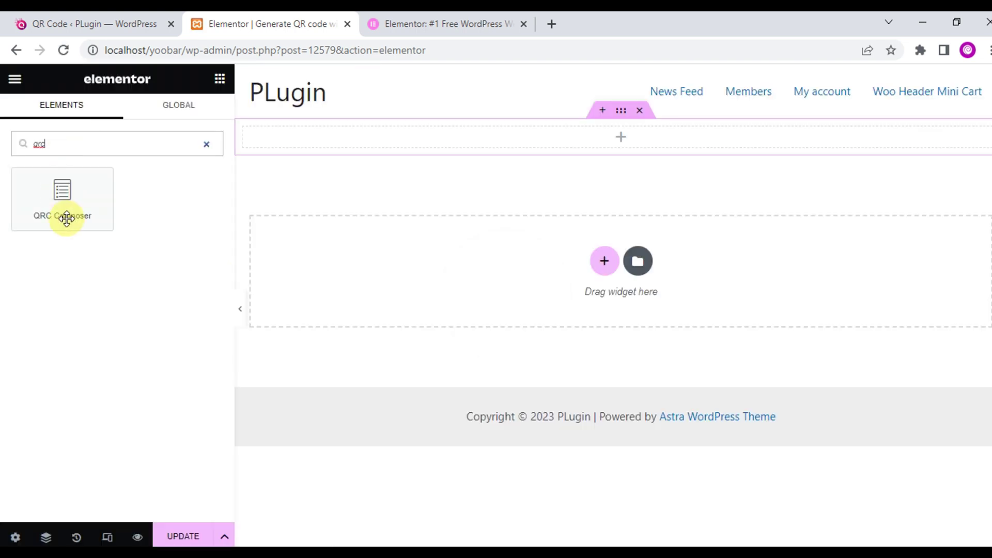
- Add a left-aligned QRC Composer widget that encodes the Current Url
{"action": "left_click_drag", "start_coordinate": [62, 215], "coordinate": [620, 136]}
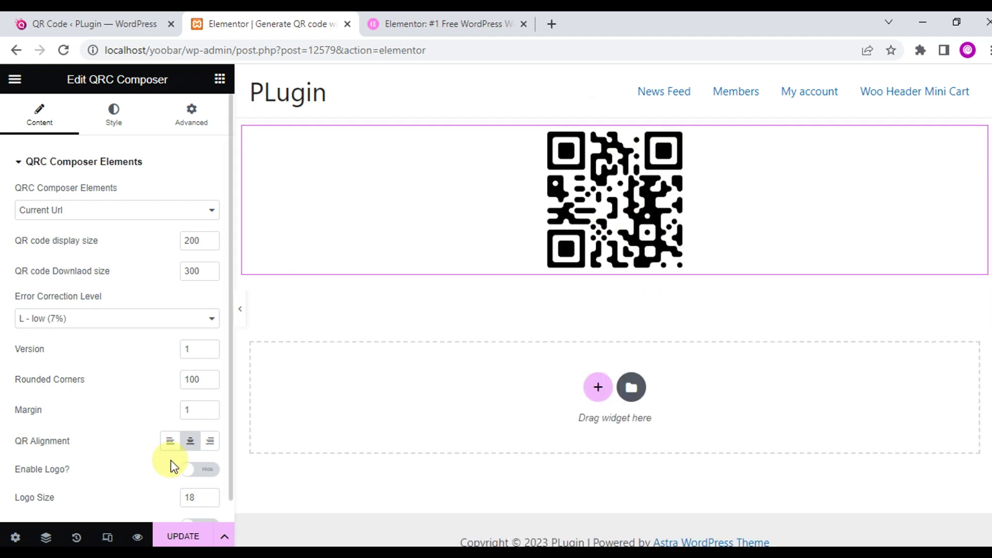
{"action": "left_click", "coordinate": [170, 440]}
{"action": "left_click", "coordinate": [117, 210]}
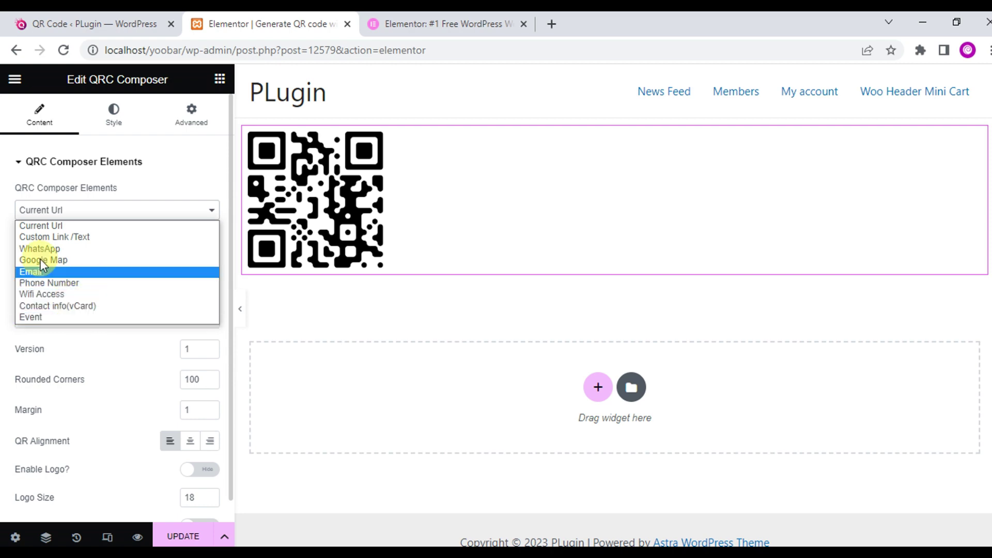
{"action": "left_click", "coordinate": [2, 224]}
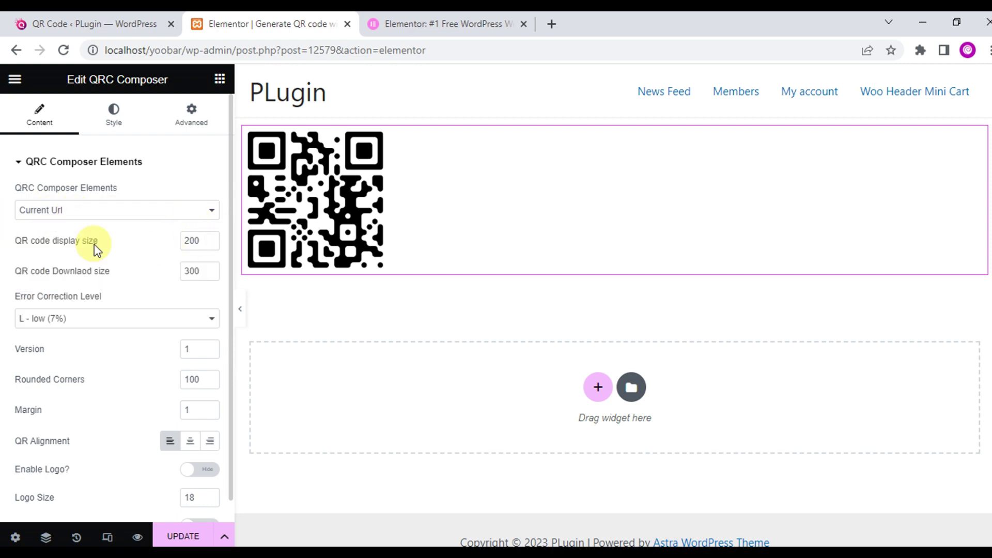
- Set the QR display size to 400 and move on to the download size value
{"action": "left_click_drag", "start_coordinate": [102, 248], "coordinate": [14, 242]}
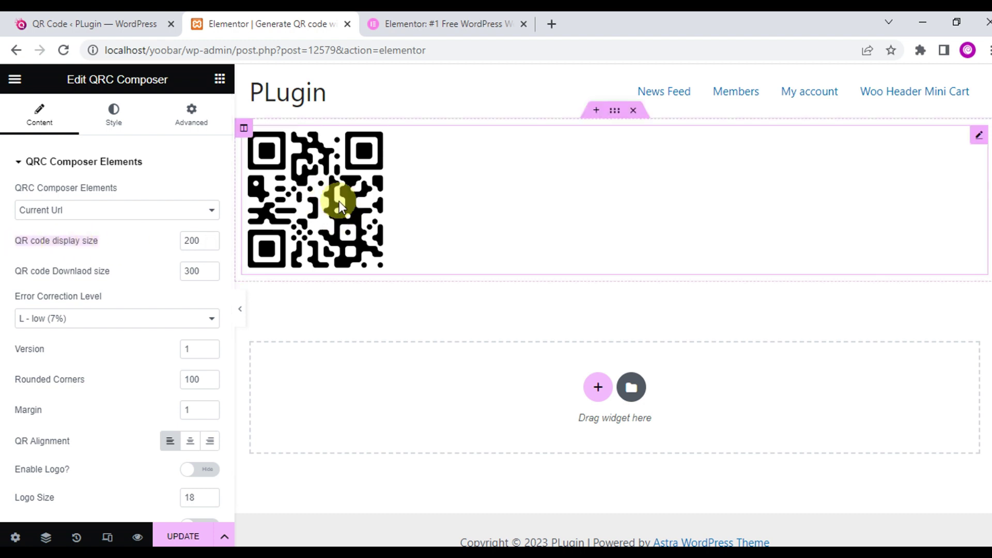
{"action": "left_click", "coordinate": [190, 241]}
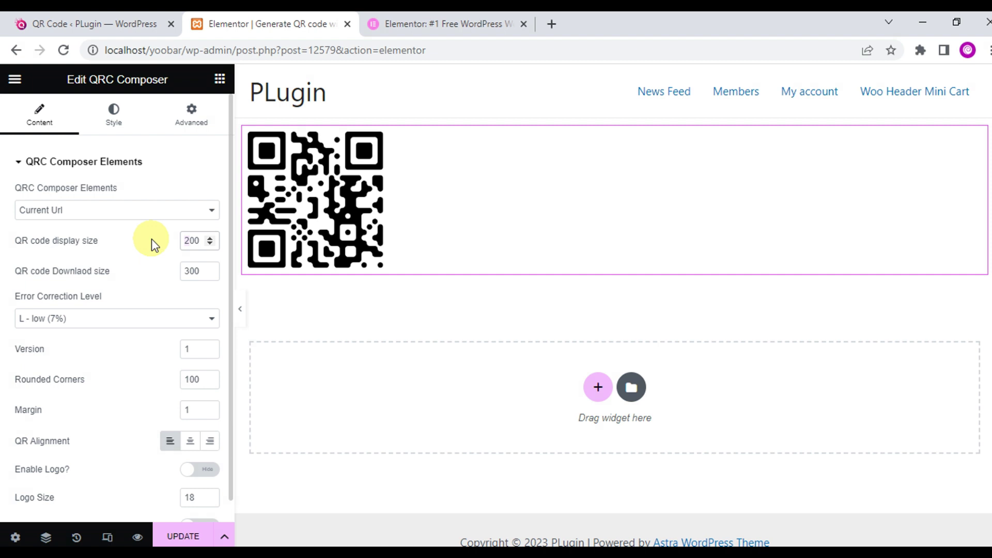
{"action": "type", "text": "4"}
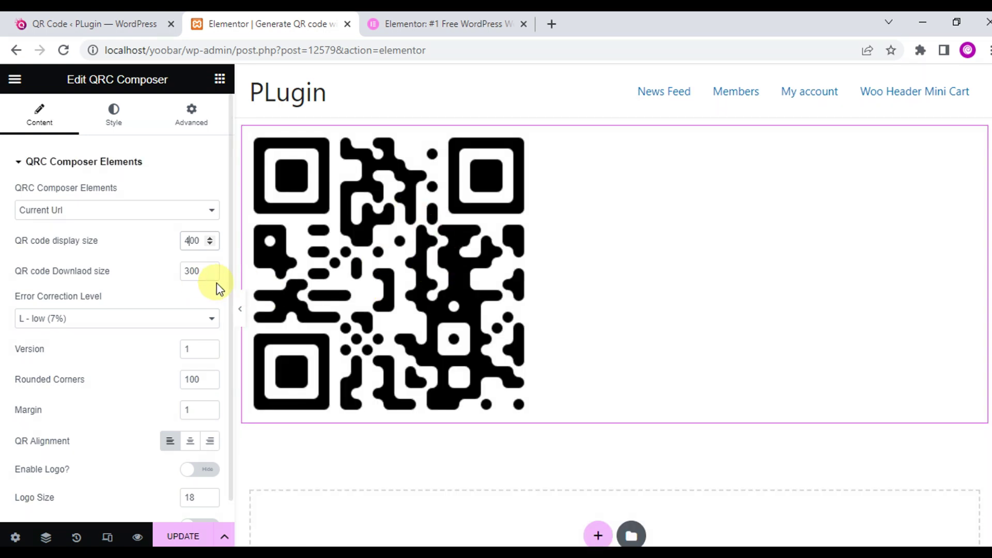
{"action": "left_click", "coordinate": [189, 271]}
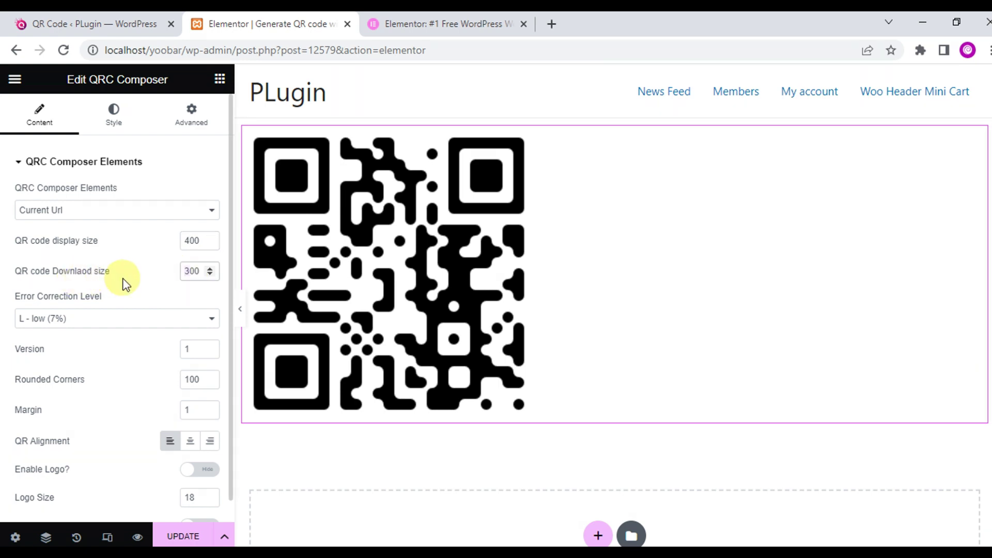
- Set download size 800, then try H and Q before settling on L error correction
{"action": "type", "text": "800"}
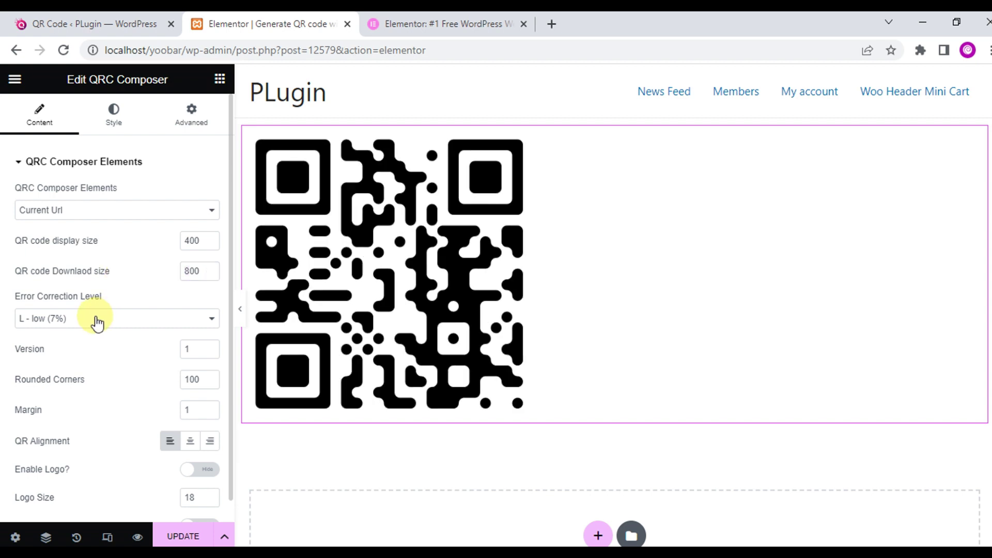
{"action": "left_click", "coordinate": [95, 322]}
{"action": "left_click", "coordinate": [95, 332]}
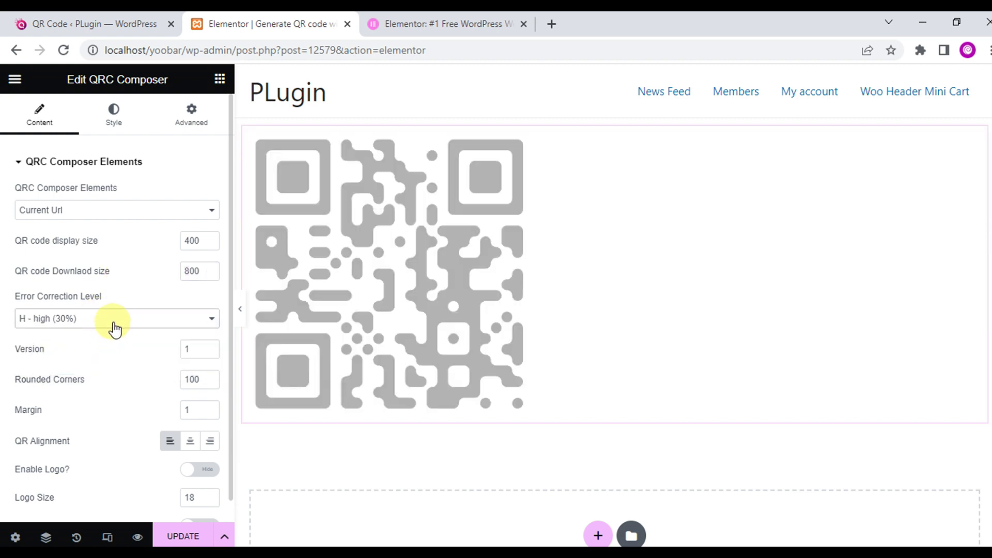
{"action": "left_click", "coordinate": [115, 325]}
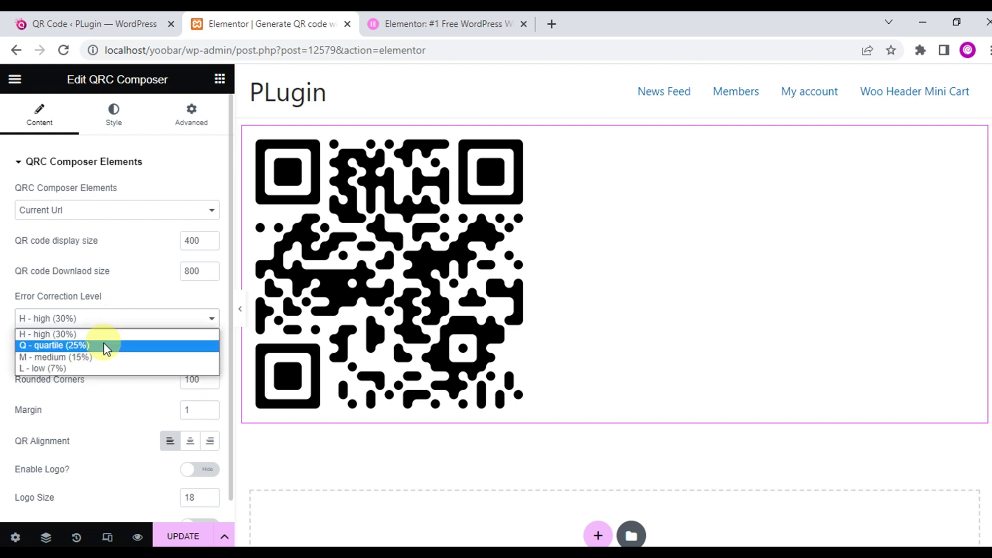
{"action": "left_click", "coordinate": [104, 344]}
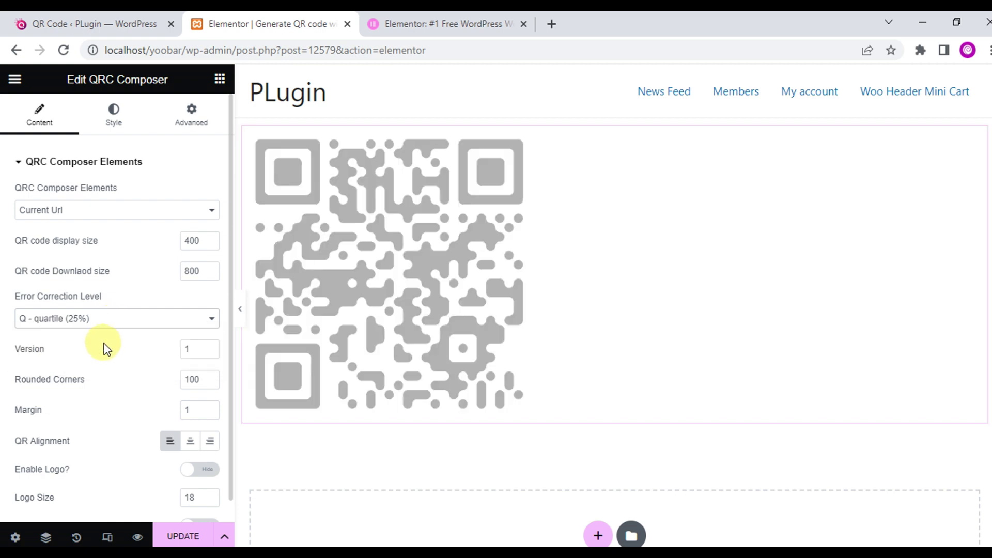
{"action": "left_click", "coordinate": [116, 326]}
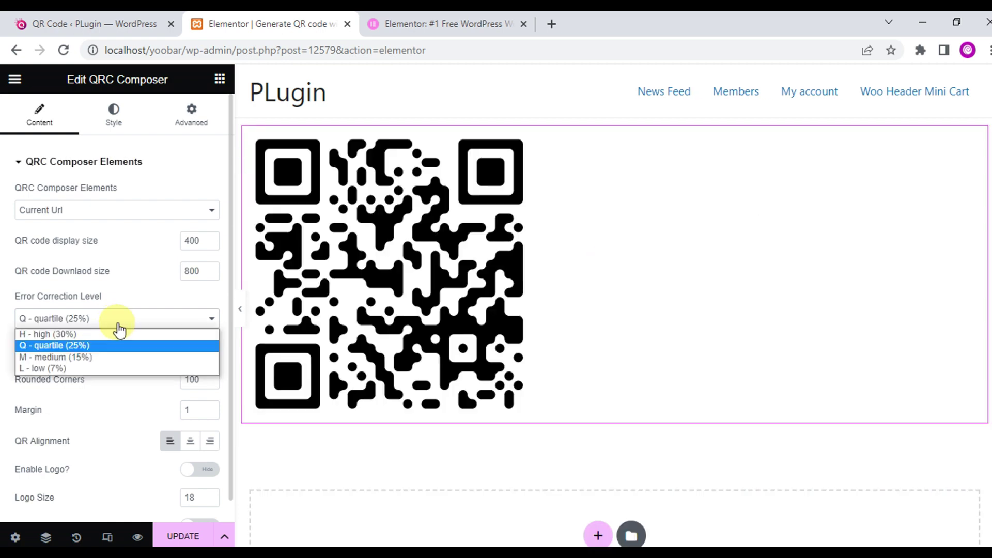
{"action": "left_click", "coordinate": [106, 357]}
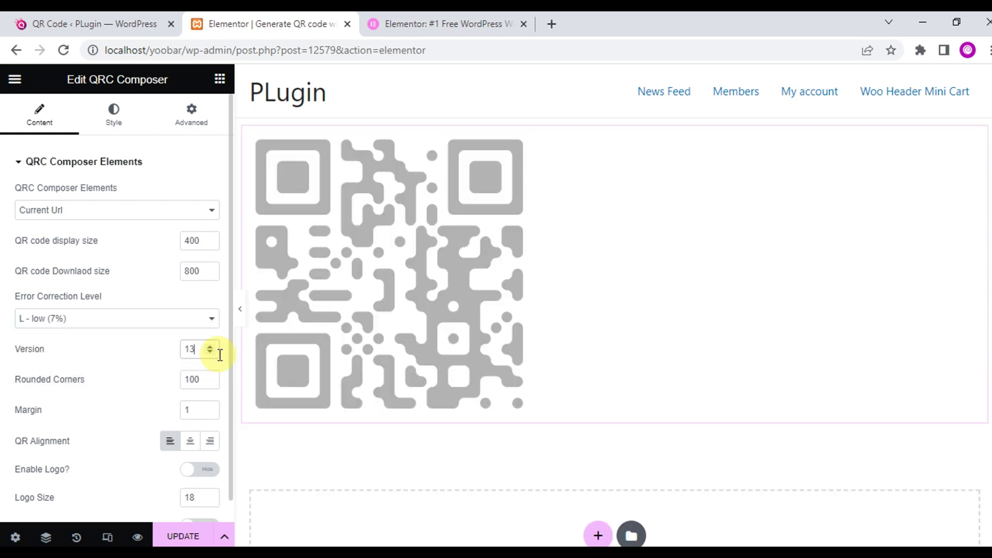
- Reset version to 1, restore corner rounding to 100, and center the QR code
{"action": "key", "text": "BackSpace"}
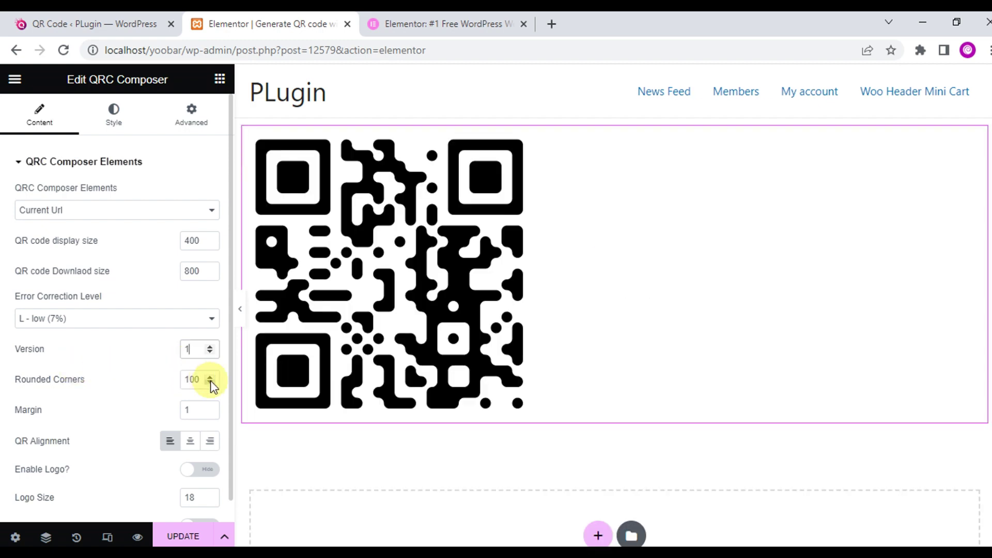
{"action": "left_click_drag", "start_coordinate": [209, 380], "coordinate": [436, 361]}
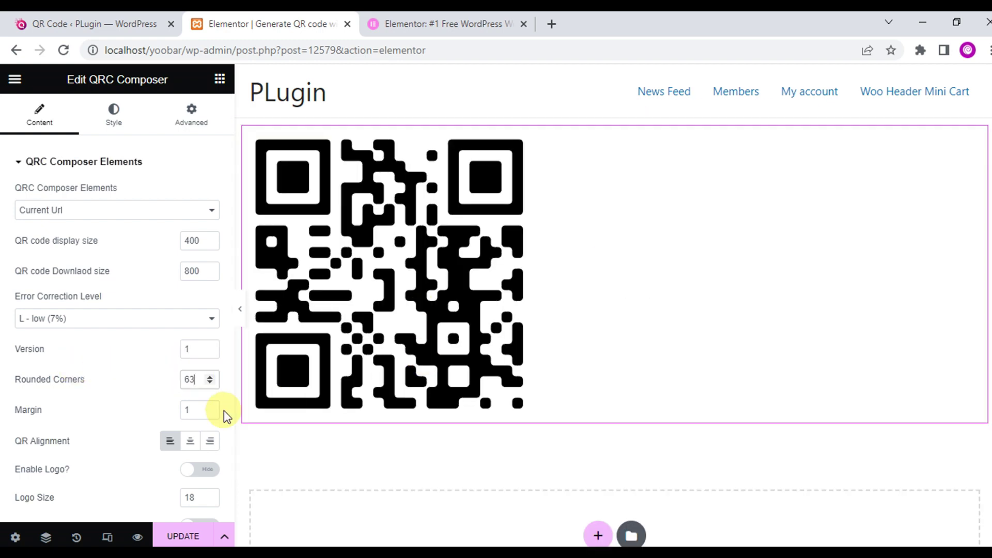
{"action": "left_click", "coordinate": [209, 377]}
{"action": "left_click_drag", "start_coordinate": [210, 384], "coordinate": [508, 272]}
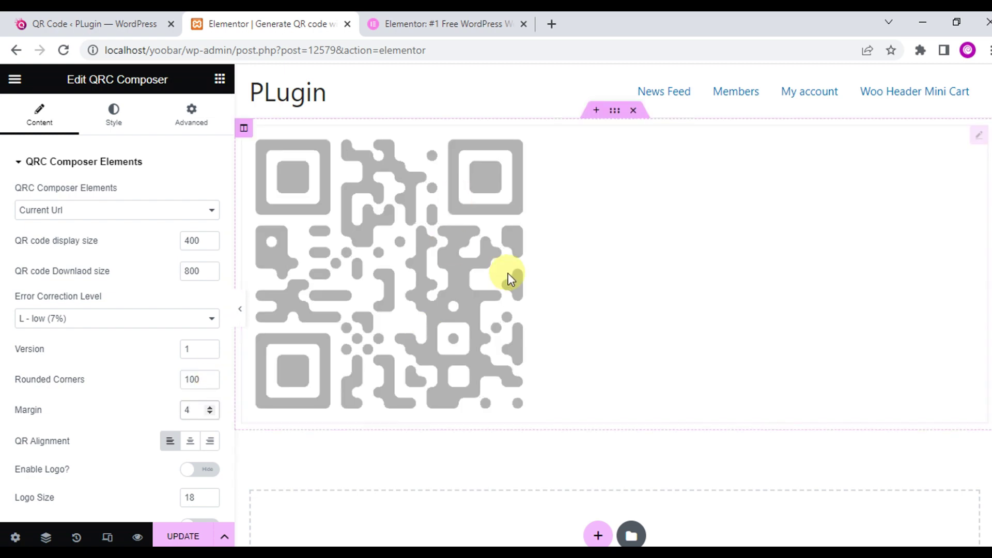
{"action": "scroll", "coordinate": [211, 445], "scroll_direction": "down", "scroll_amount": 1}
{"action": "left_click", "coordinate": [210, 421]}
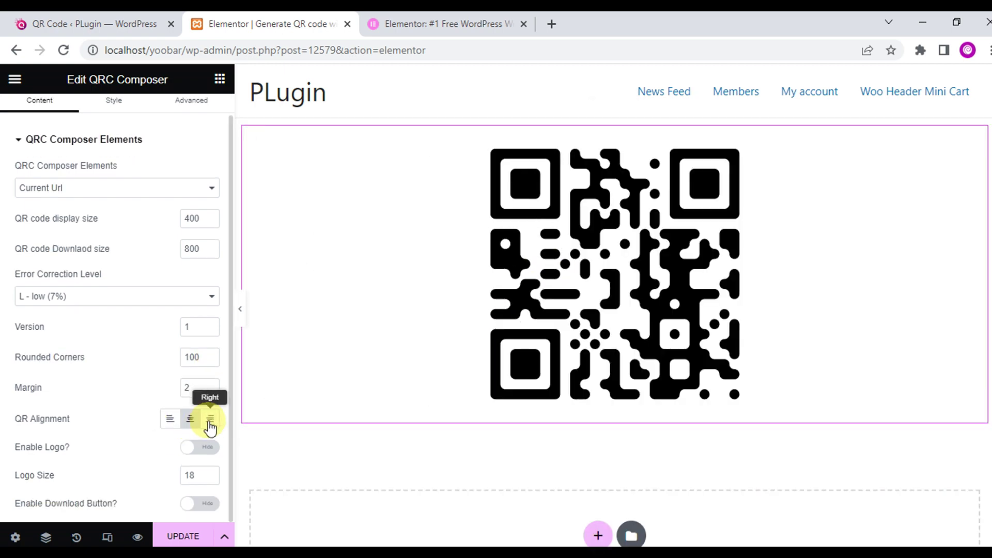
- Left-align the QR code and add the pink Q brand logo at size 21
{"action": "left_click", "coordinate": [171, 418]}
{"action": "left_click", "coordinate": [199, 447]}
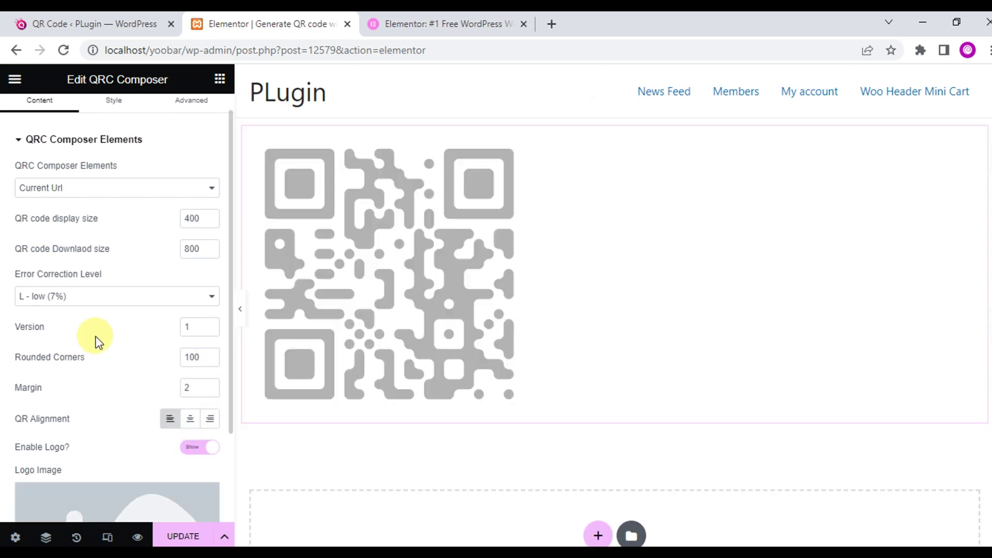
{"action": "scroll", "coordinate": [96, 331], "scroll_direction": "down", "scroll_amount": 2}
{"action": "left_click", "coordinate": [118, 398]}
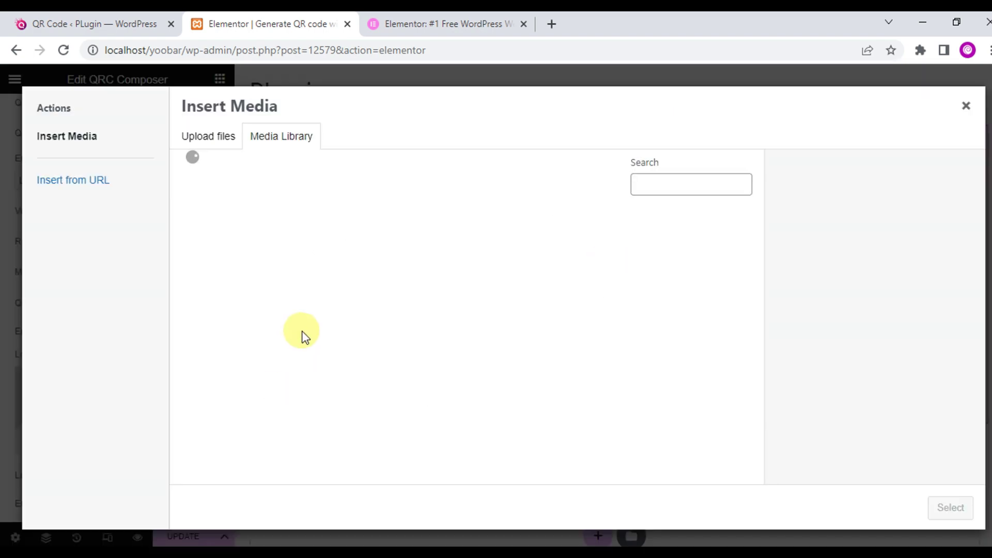
{"action": "left_click", "coordinate": [689, 261]}
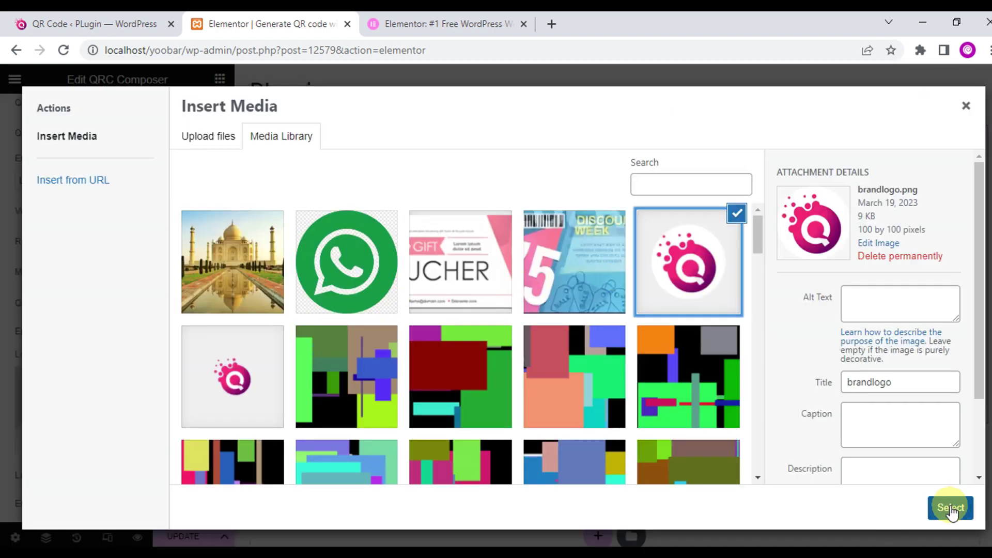
{"action": "left_click", "coordinate": [950, 508]}
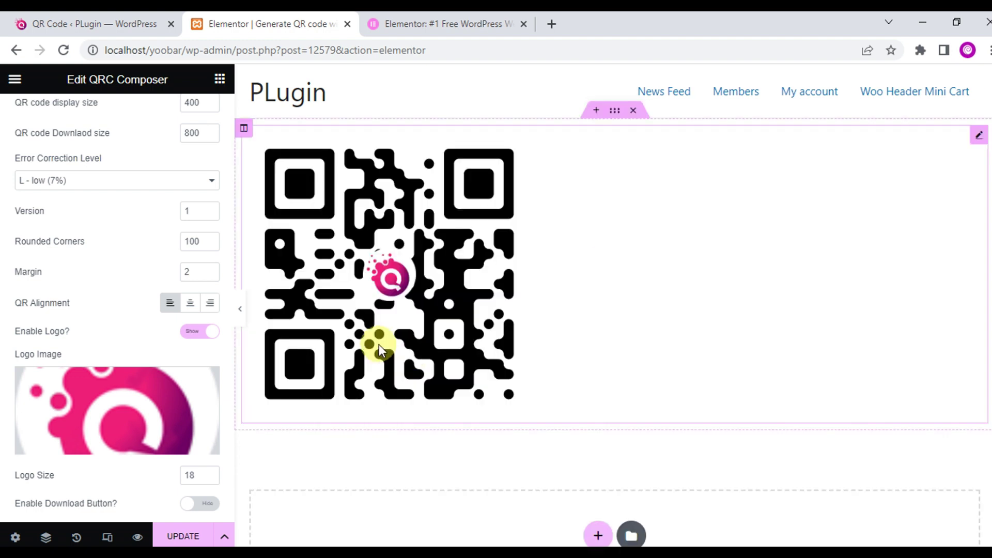
{"action": "left_click", "coordinate": [211, 471]}
{"action": "left_click", "coordinate": [211, 472]}
{"action": "left_click", "coordinate": [210, 472]}
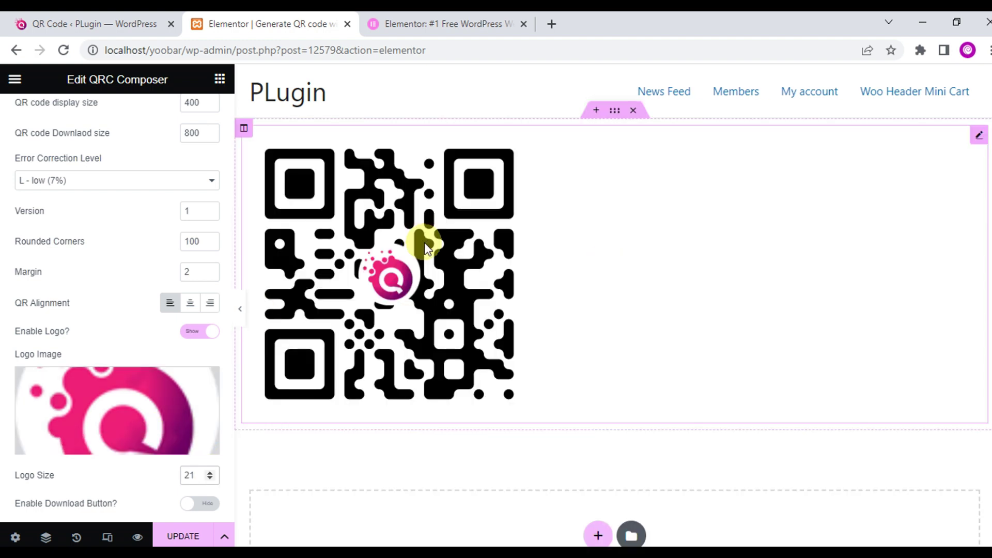
- Add a 'Download QR Code' button with padding 6 and less space above it
{"action": "left_click", "coordinate": [189, 504]}
{"action": "scroll", "coordinate": [155, 481], "scroll_direction": "down", "scroll_amount": 2}
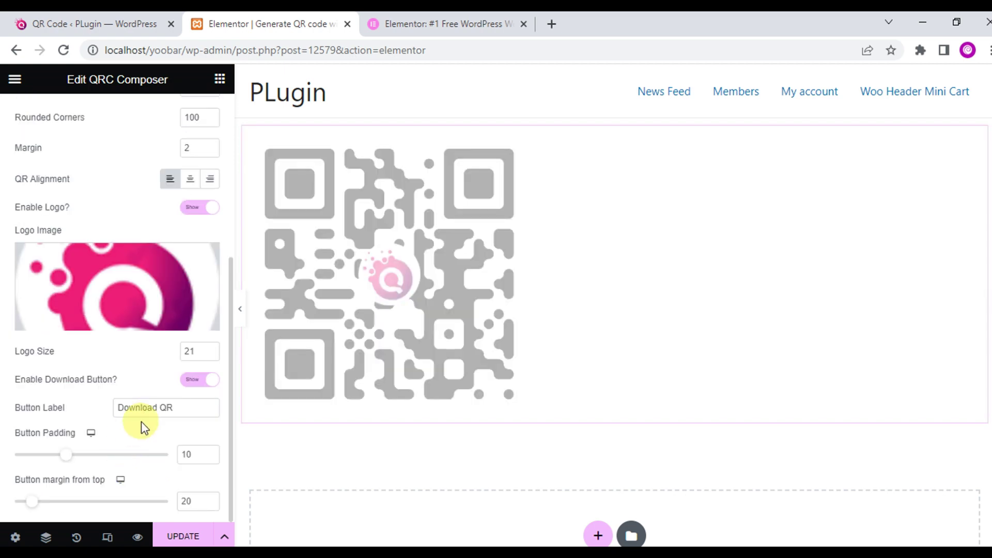
{"action": "left_click", "coordinate": [195, 407]}
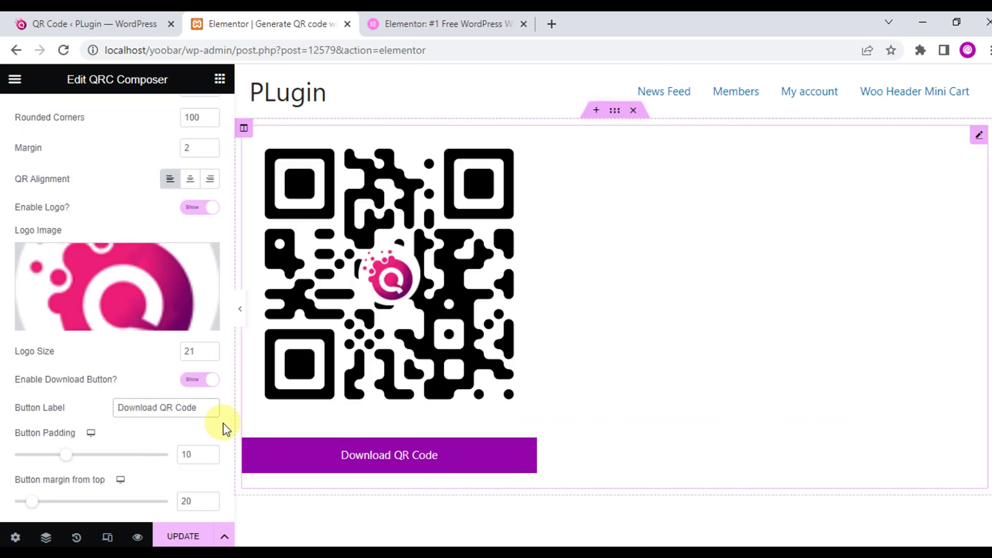
{"action": "left_click_drag", "start_coordinate": [68, 455], "coordinate": [45, 455]}
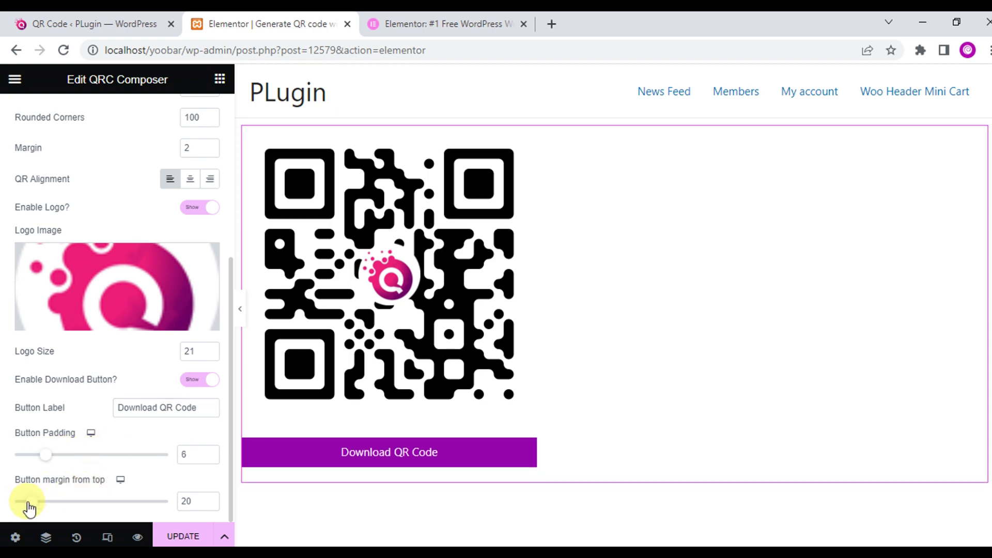
{"action": "left_click_drag", "start_coordinate": [28, 502], "coordinate": [15, 501]}
{"action": "scroll", "coordinate": [139, 366], "scroll_direction": "up", "scroll_amount": 5}
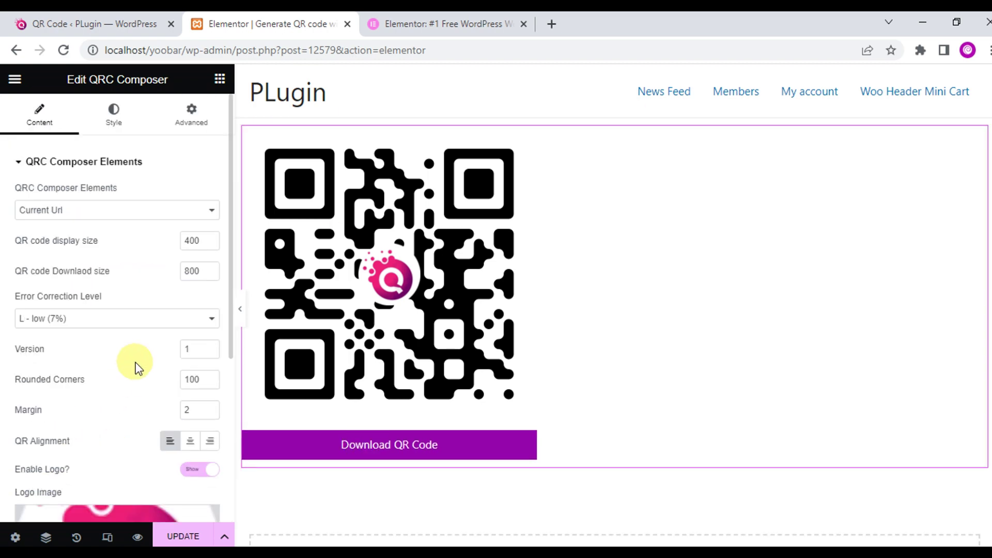
{"action": "left_click", "coordinate": [123, 122]}
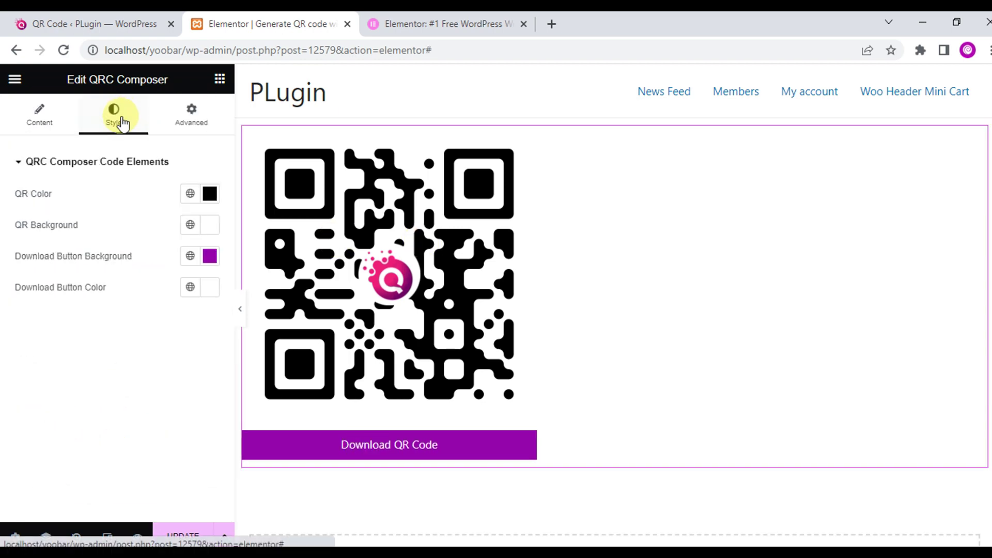
- Colour the QR code teal on a pale yellow (#FFF8CC) background
{"action": "left_click", "coordinate": [210, 193]}
{"action": "left_click_drag", "start_coordinate": [142, 385], "coordinate": [120, 385]}
{"action": "left_click", "coordinate": [196, 273]}
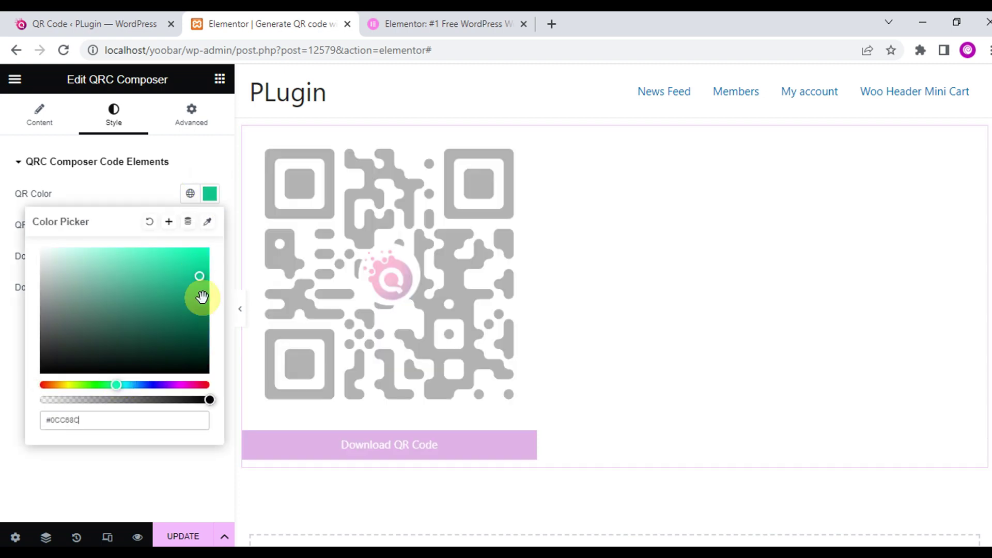
{"action": "left_click", "coordinate": [362, 264]}
{"action": "left_click", "coordinate": [210, 224]}
{"action": "left_click", "coordinate": [64, 415]}
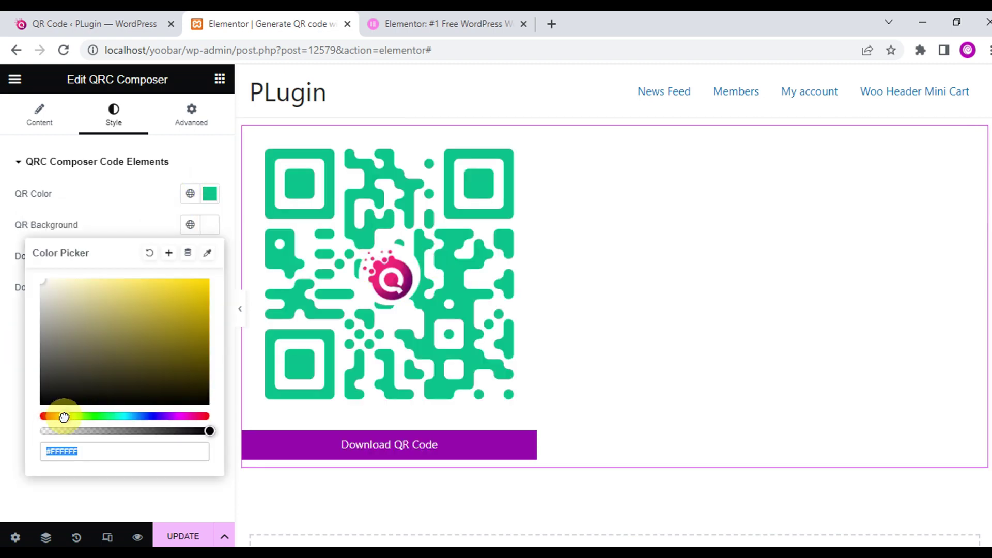
{"action": "left_click", "coordinate": [73, 279]}
{"action": "left_click", "coordinate": [2, 341]}
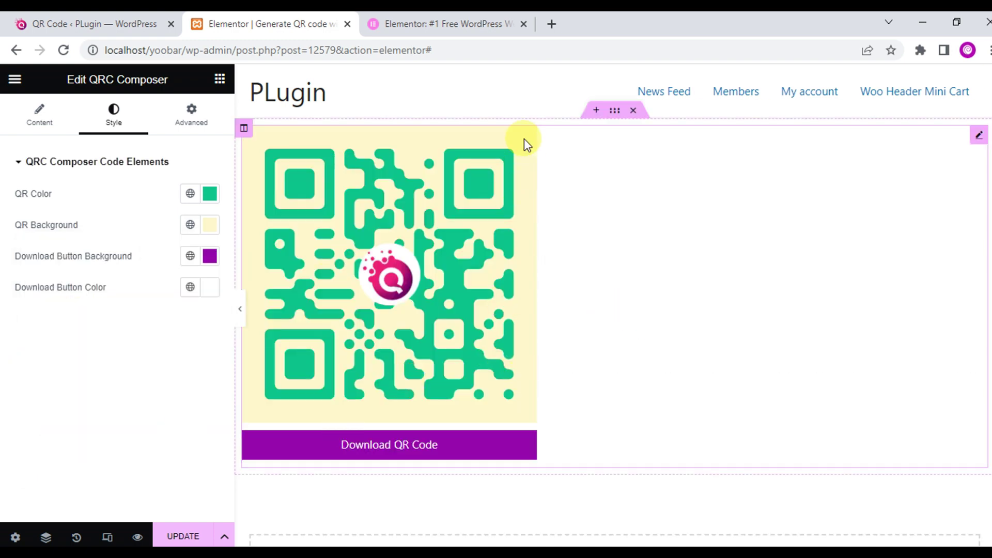
- Reduce the QR margin to 1 and download the QR image from the page preview
{"action": "left_click", "coordinate": [42, 119]}
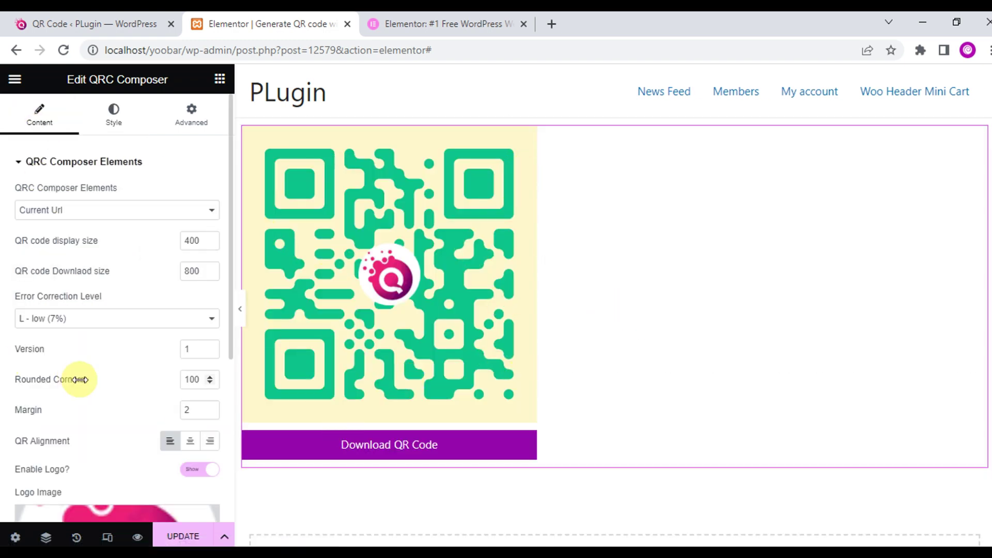
{"action": "left_click", "coordinate": [210, 413]}
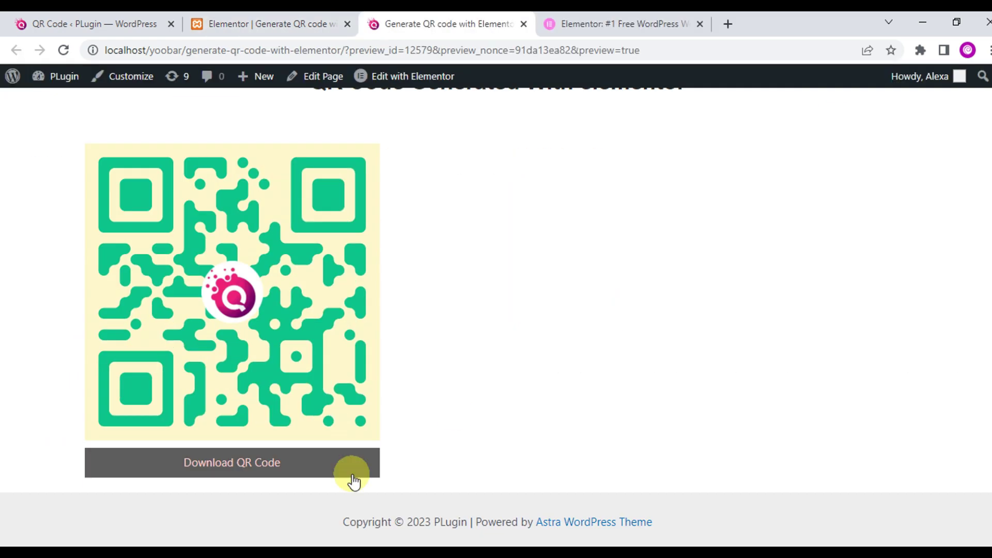
{"action": "left_click", "coordinate": [333, 470]}
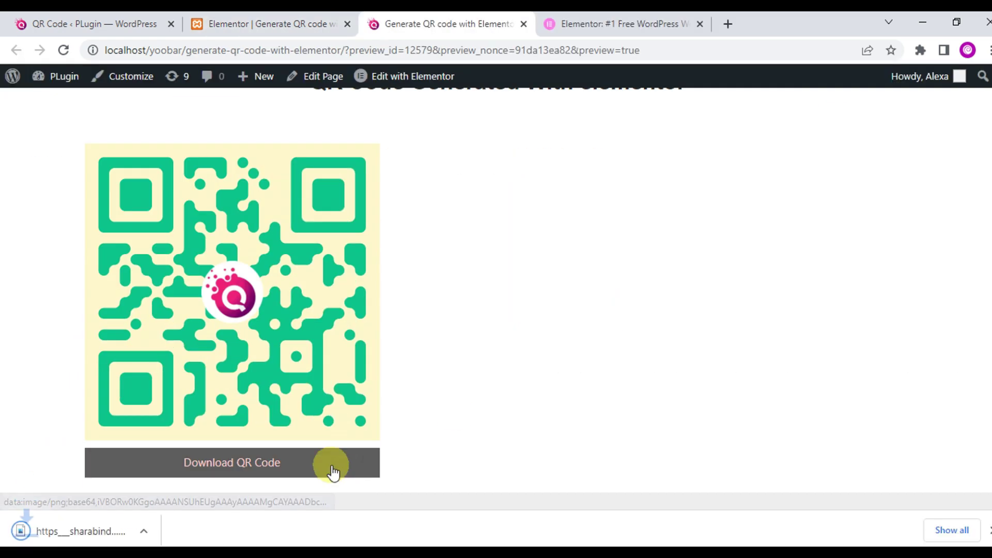
{"action": "left_click", "coordinate": [96, 532]}
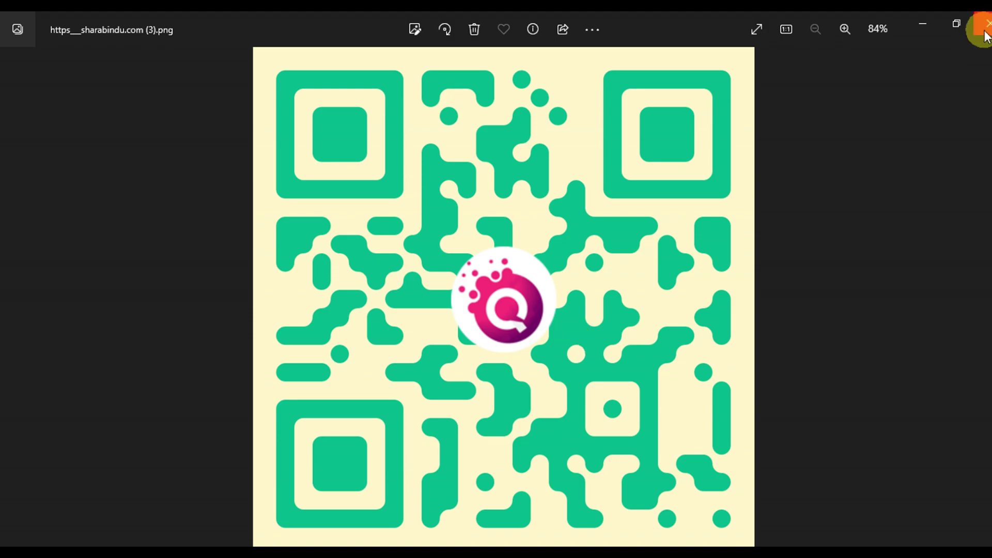
- Change the custom link to 'hello devs', update the page, and download the regenerated QR
{"action": "left_click", "coordinate": [987, 23]}
{"action": "left_click", "coordinate": [132, 257]}
{"action": "key", "text": "ctrl+a"}
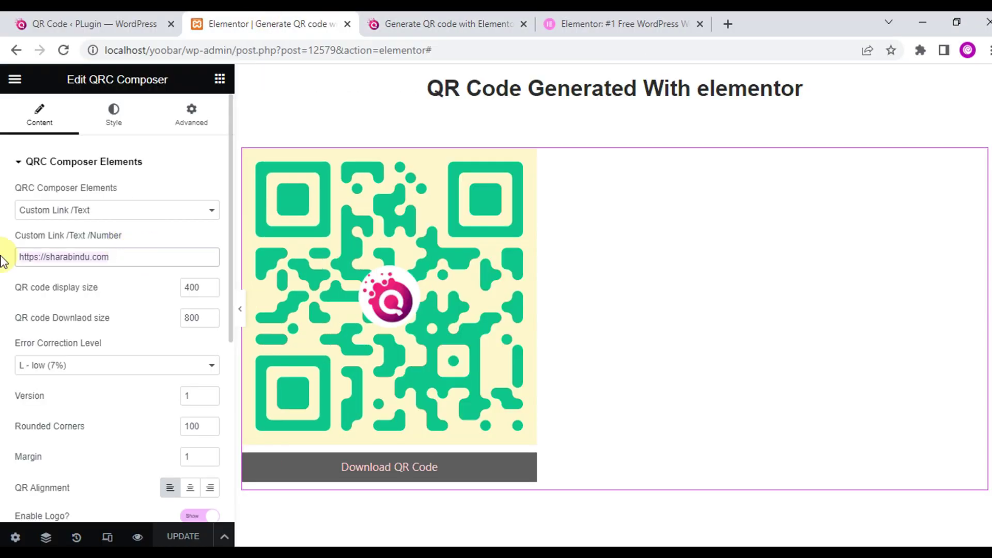
{"action": "type", "text": "hello devs"}
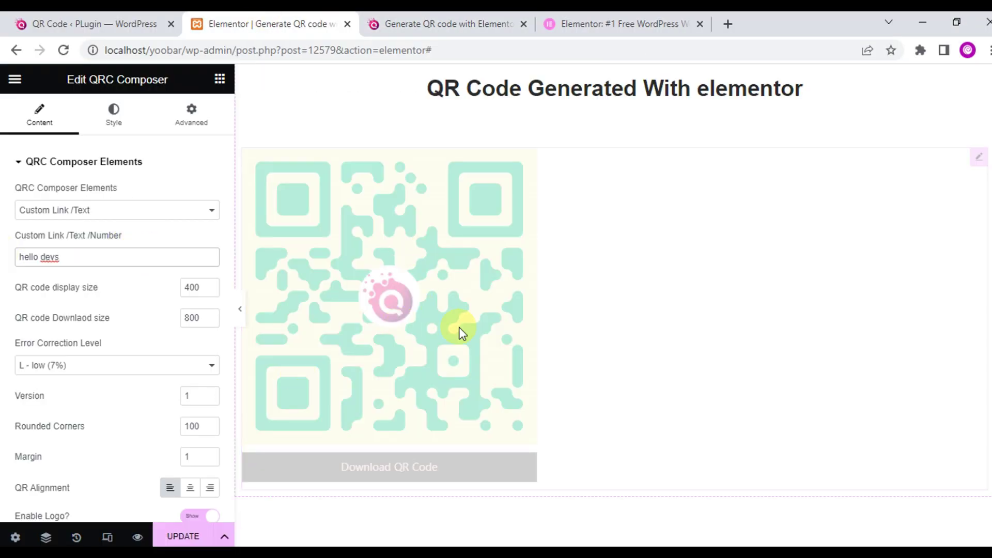
{"action": "left_click", "coordinate": [160, 533]}
{"action": "left_click", "coordinate": [444, 24]}
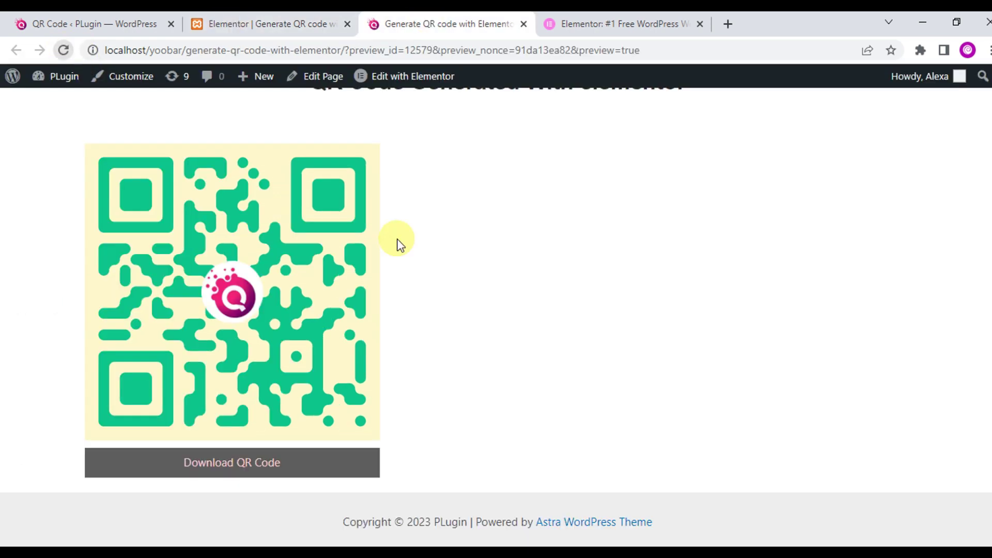
{"action": "key", "text": "F5"}
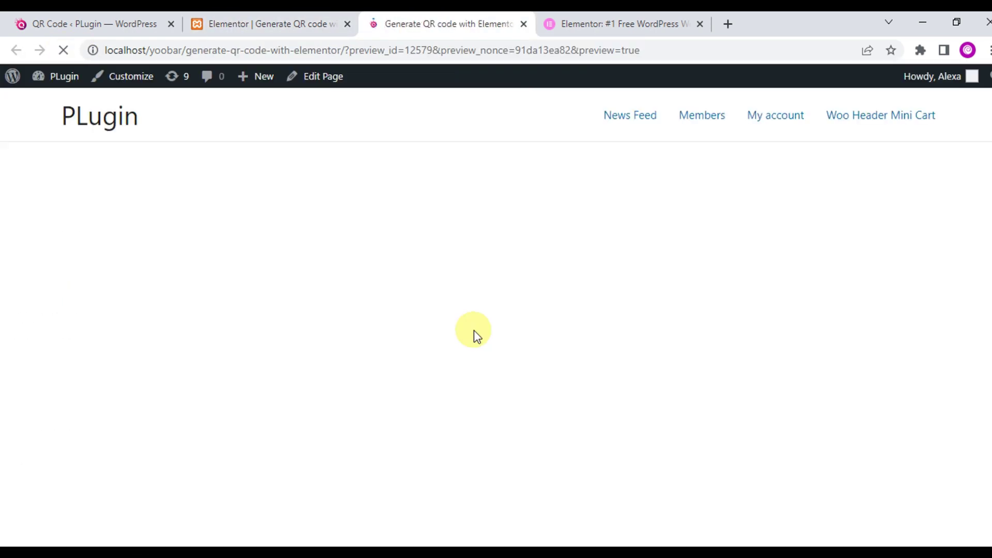
{"action": "left_click", "coordinate": [222, 488]}
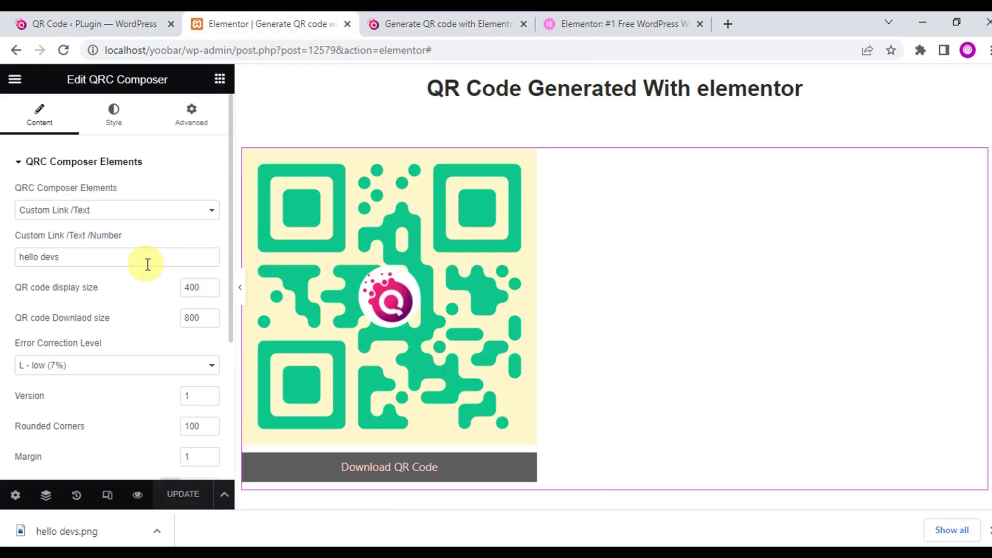
- Switch the QR content type to WhatsApp, then to Google Map
{"action": "left_click", "coordinate": [202, 210]}
{"action": "left_click", "coordinate": [4, 259]}
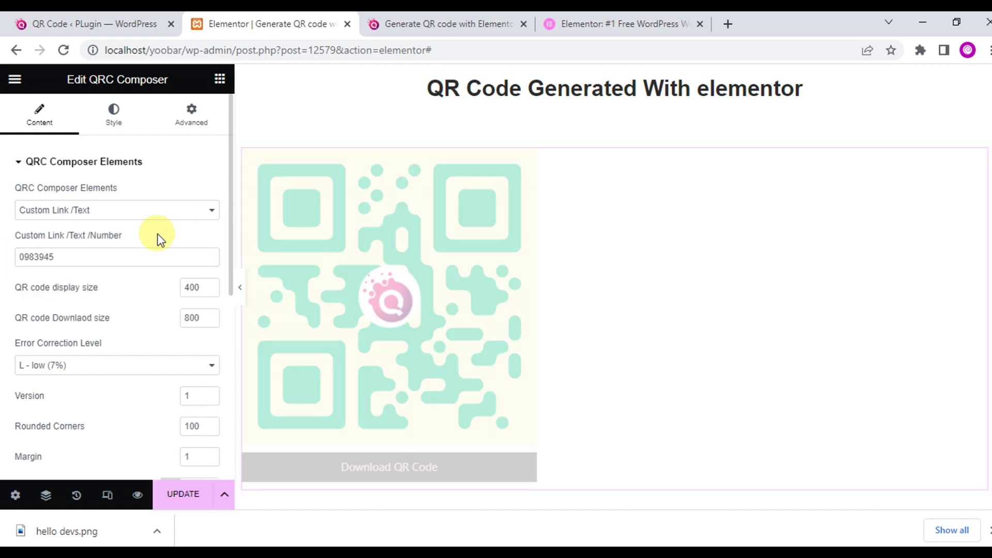
{"action": "left_click", "coordinate": [124, 210]}
{"action": "left_click", "coordinate": [107, 247]}
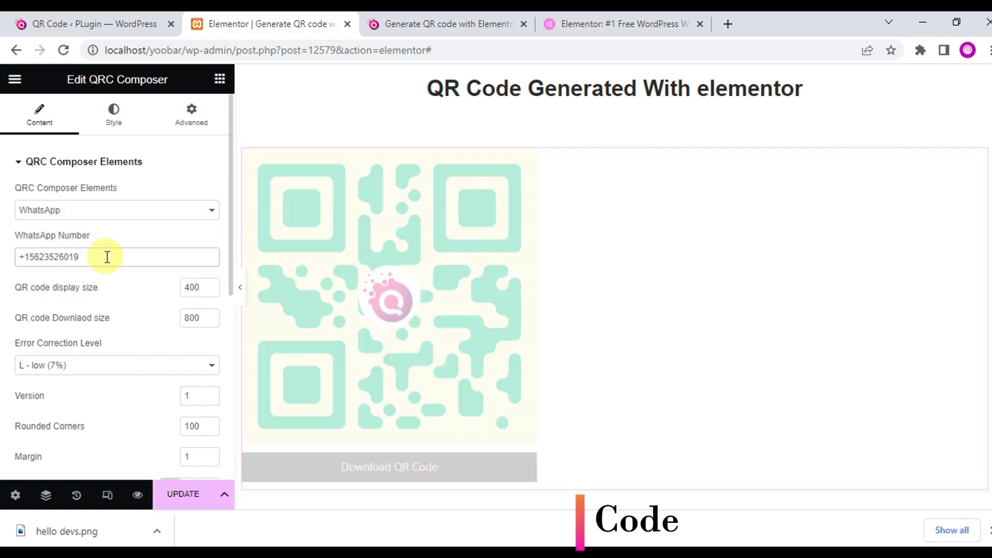
{"action": "scroll", "coordinate": [39, 321], "scroll_direction": "down", "scroll_amount": 2}
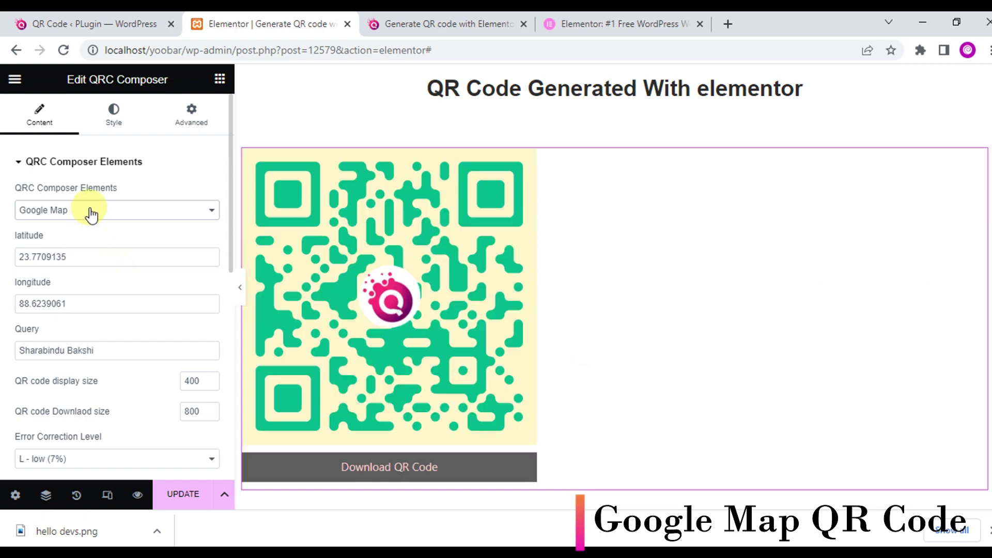
{"action": "left_click", "coordinate": [129, 349]}
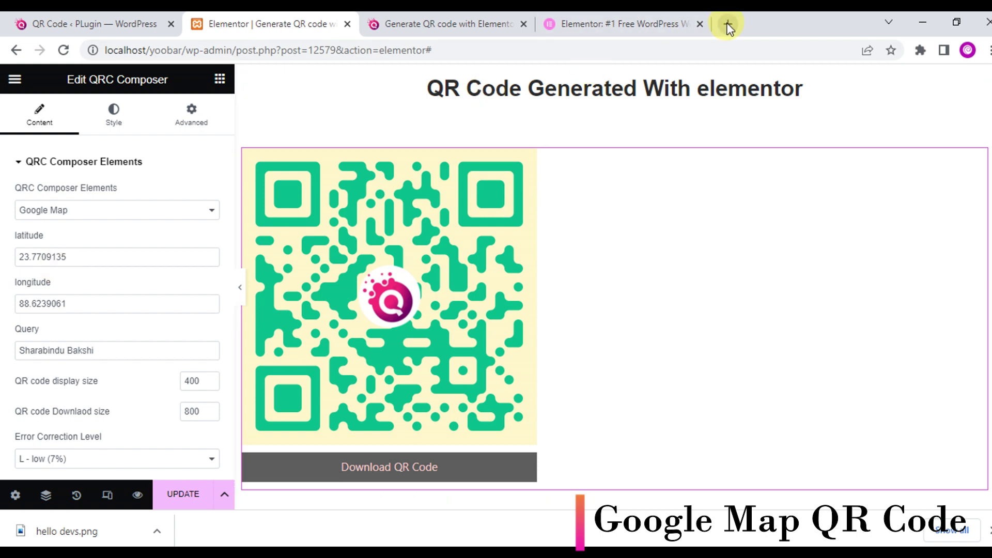
- Find the Statue of Liberty in Google Maps in a new tab and pan to its pin
{"action": "left_click", "coordinate": [726, 24]}
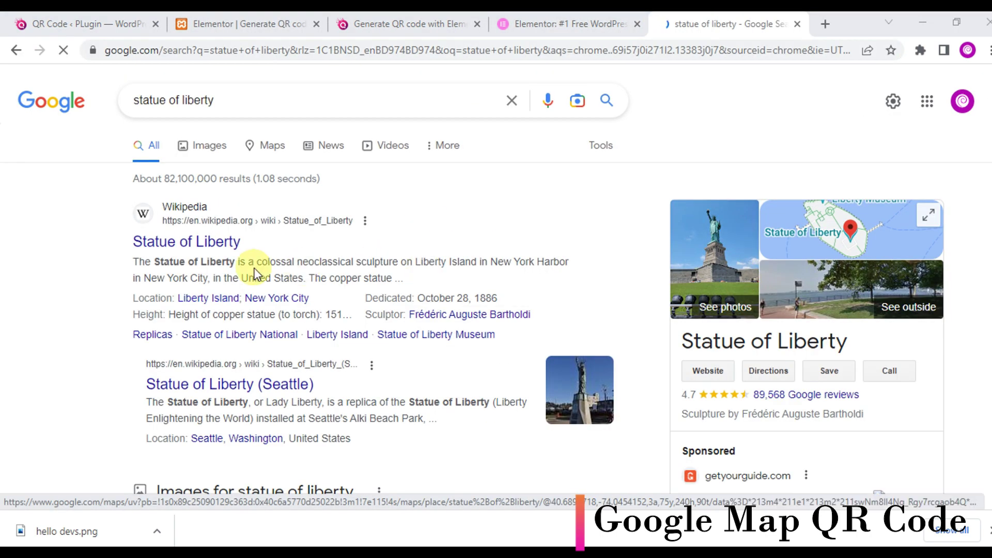
{"action": "left_click", "coordinate": [768, 372]}
{"action": "left_click_drag", "start_coordinate": [317, 50], "coordinate": [370, 50]}
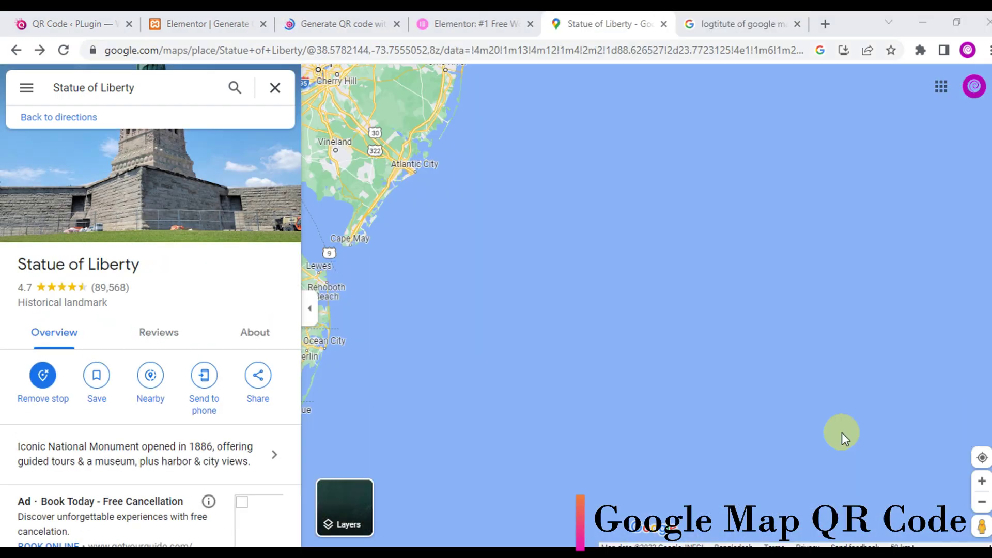
{"action": "scroll", "coordinate": [634, 296], "scroll_direction": "down", "scroll_amount": 1}
{"action": "left_click_drag", "start_coordinate": [634, 296], "coordinate": [620, 421]}
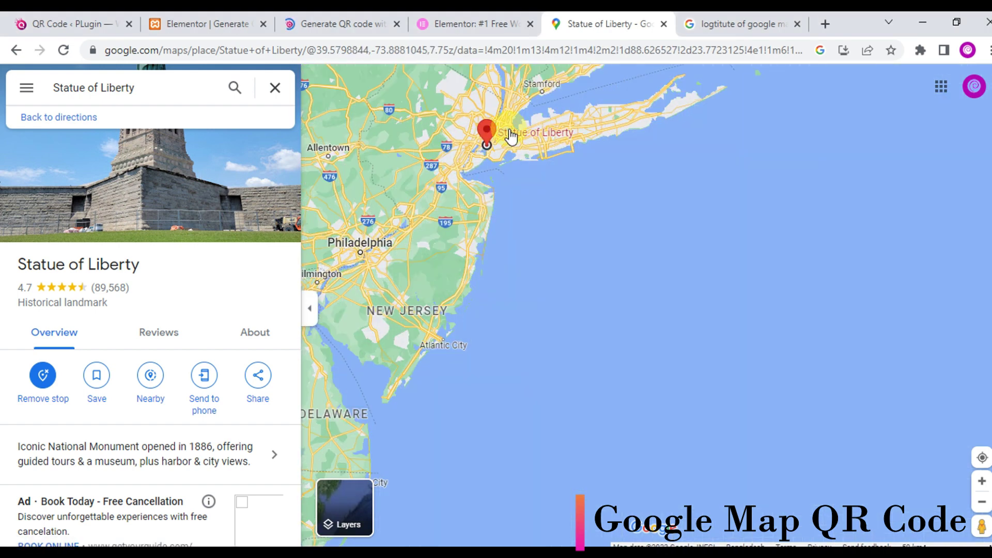
- Use What's here? to get coordinates 40.798516, -73.841447 and copy the latitude
{"action": "right_click", "coordinate": [510, 135]}
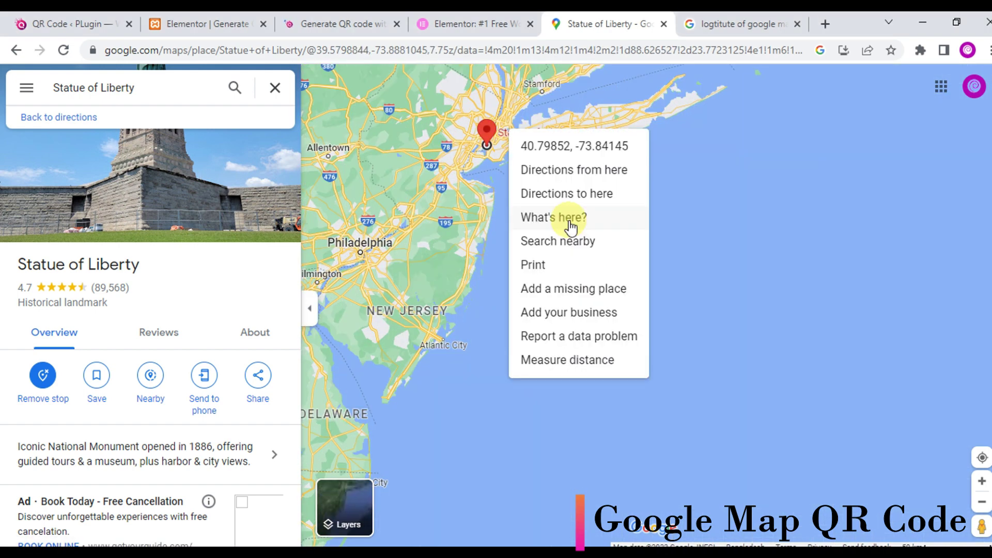
{"action": "left_click", "coordinate": [570, 226]}
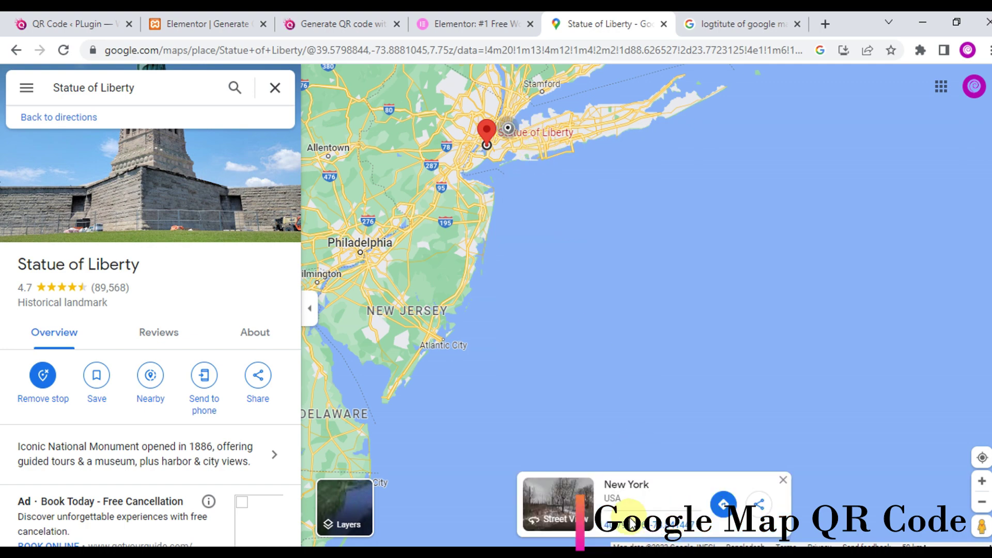
{"action": "left_click", "coordinate": [646, 530]}
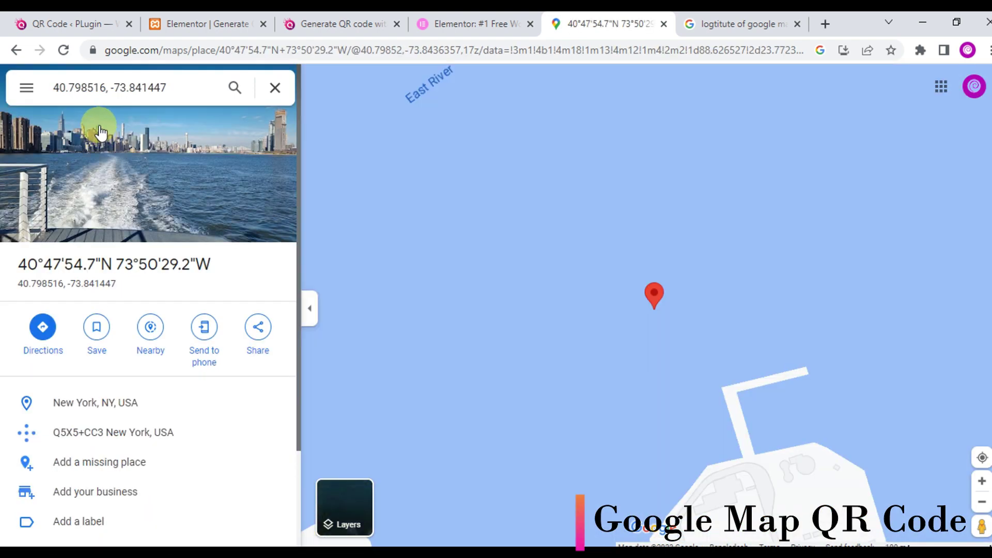
{"action": "left_click_drag", "start_coordinate": [106, 86], "coordinate": [52, 88]}
{"action": "key", "text": "ctrl+c"}
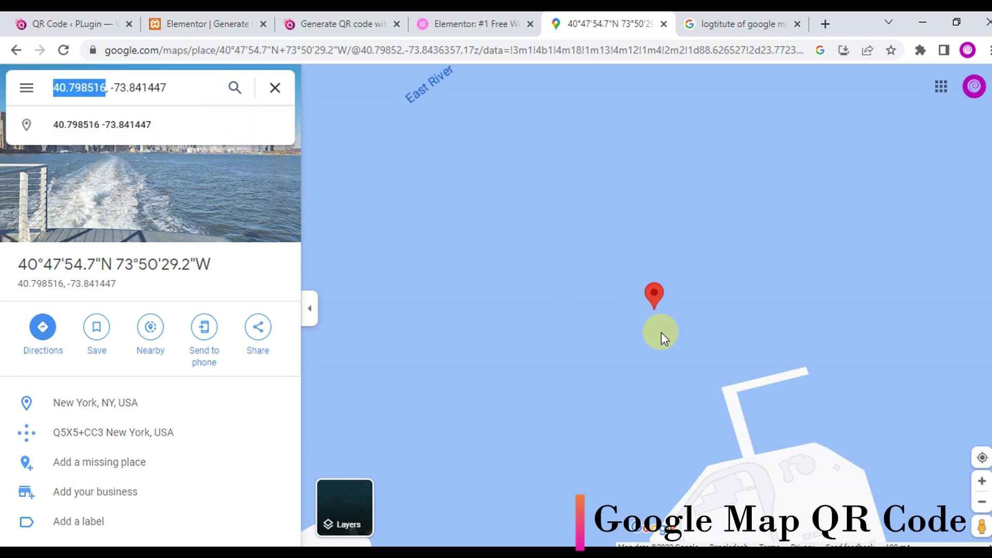
{"action": "left_click", "coordinate": [192, 22]}
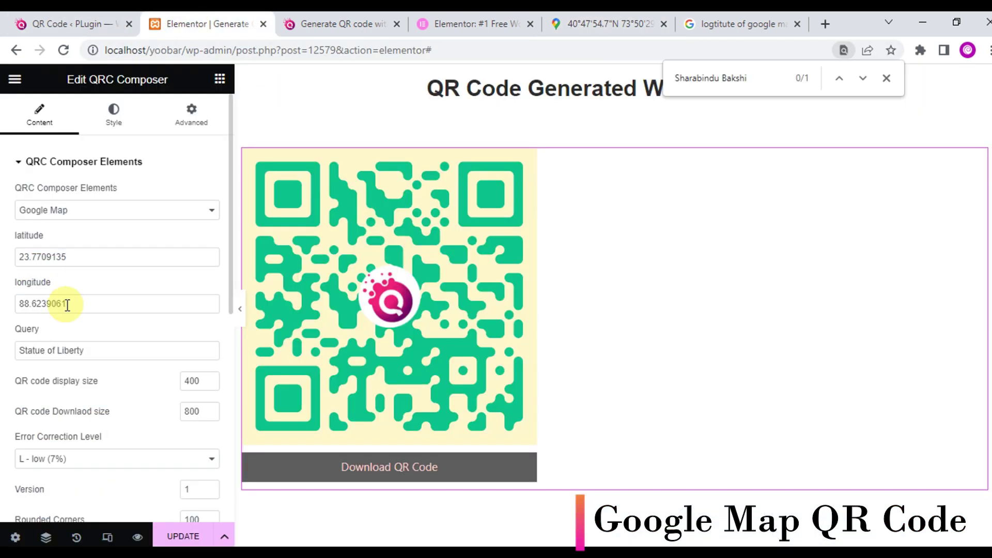
- Paste 40.798516 as longitude and 73.841447 as latitude, copied from Google Maps
{"action": "left_click_drag", "start_coordinate": [81, 298], "coordinate": [22, 300]}
{"action": "key", "text": "ctrl+v"}
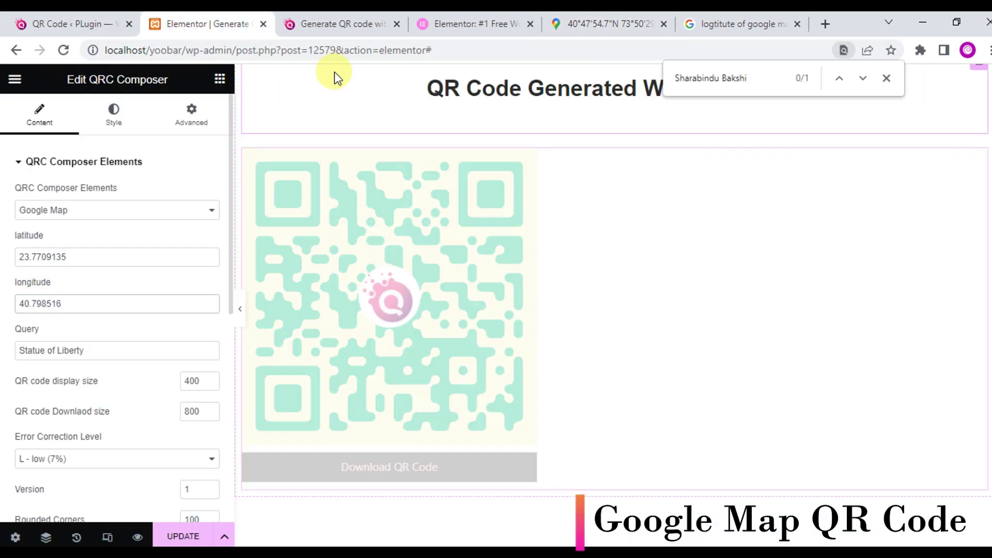
{"action": "left_click", "coordinate": [566, 13]}
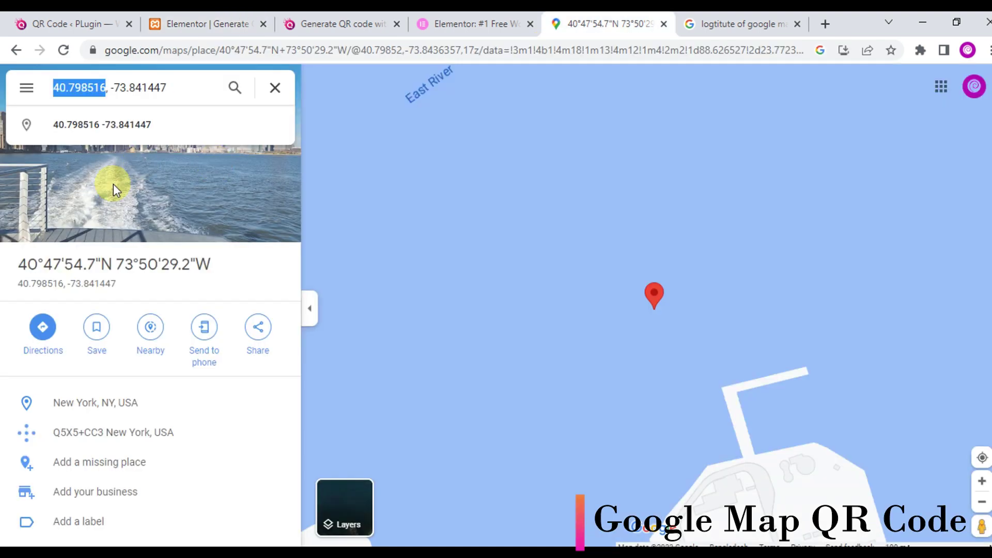
{"action": "left_click", "coordinate": [166, 87]}
{"action": "left_click_drag", "start_coordinate": [167, 87], "coordinate": [113, 88]}
{"action": "key", "text": "ctrl+c"}
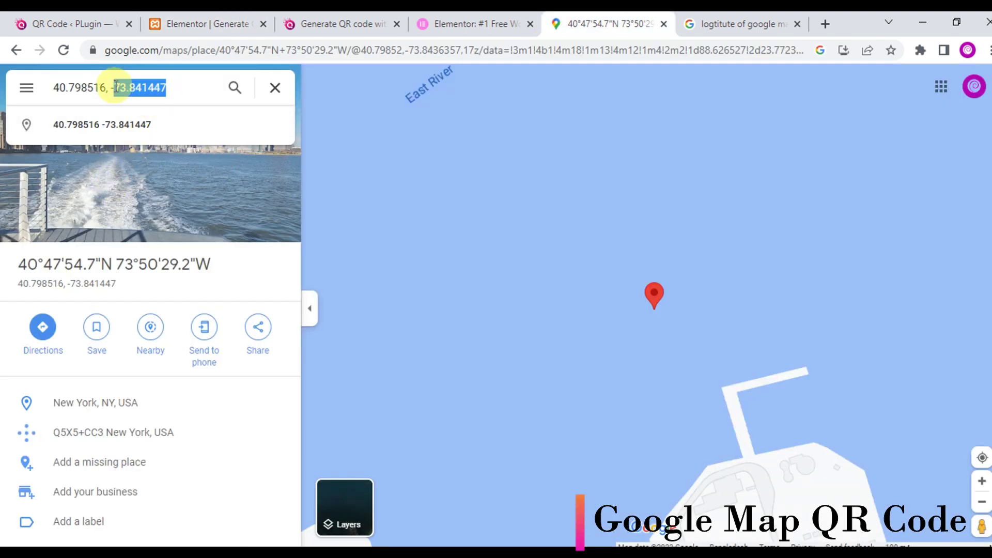
{"action": "left_click", "coordinate": [223, 16]}
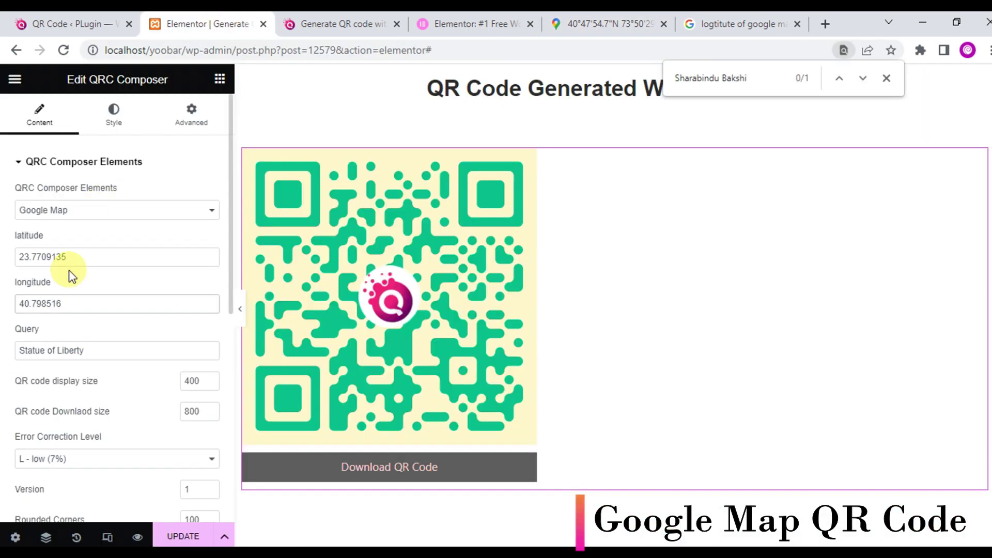
{"action": "left_click_drag", "start_coordinate": [68, 258], "coordinate": [2, 258]}
{"action": "key", "text": "ctrl+v"}
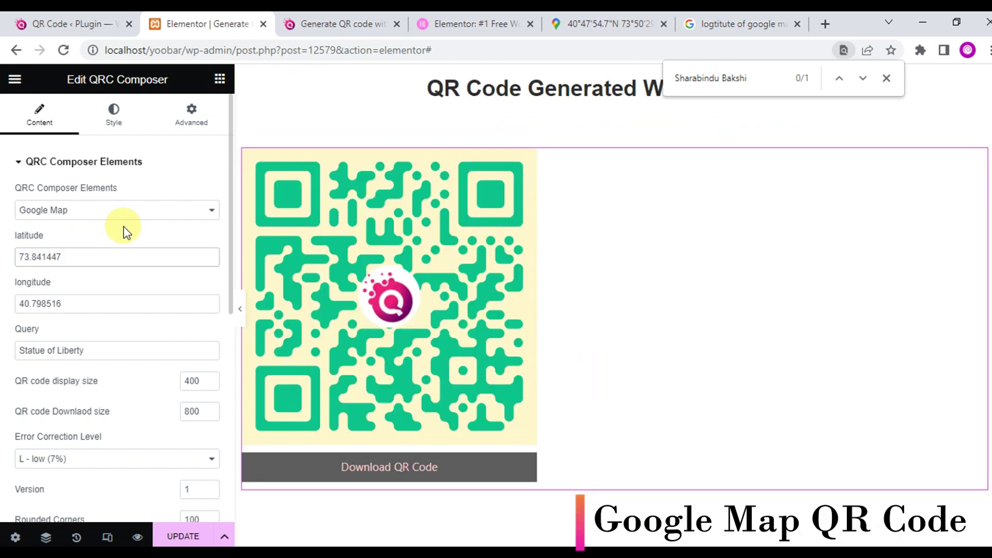
{"action": "left_click", "coordinate": [571, 26]}
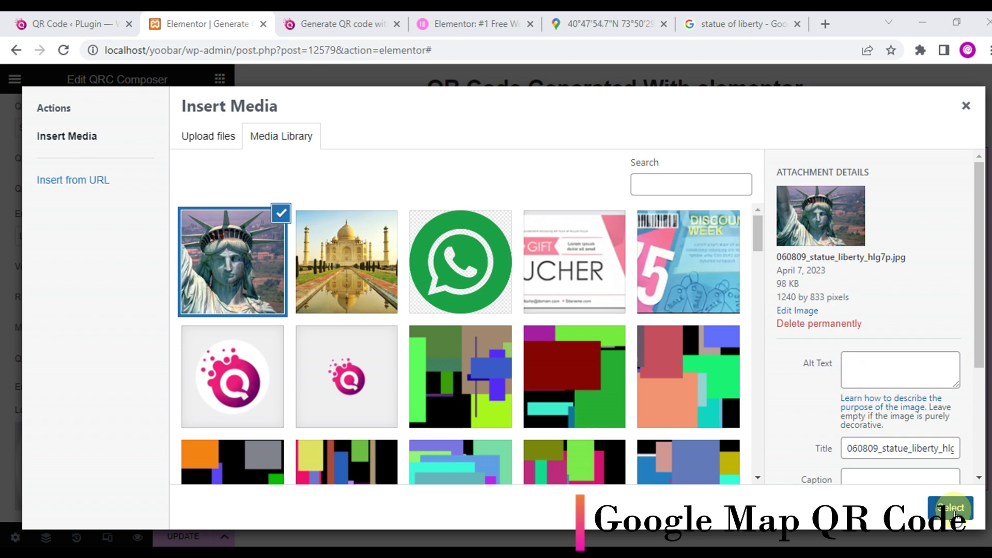
- Set the Statue of Liberty image as the QR logo at size 18
{"action": "left_click", "coordinate": [951, 507]}
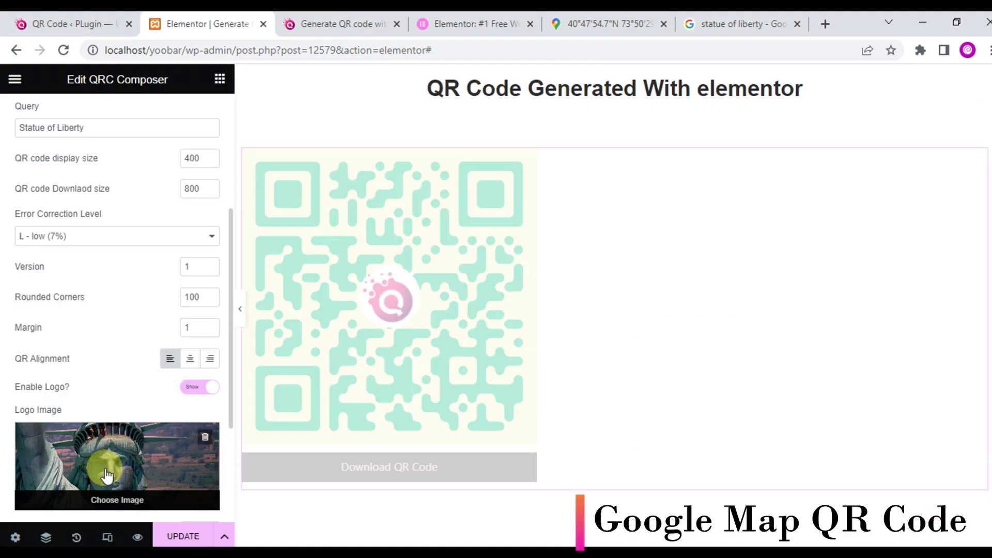
{"action": "scroll", "coordinate": [88, 405], "scroll_direction": "down", "scroll_amount": 3}
{"action": "left_click", "coordinate": [210, 355]}
{"action": "left_click", "coordinate": [210, 355]}
{"action": "left_click", "coordinate": [209, 355]}
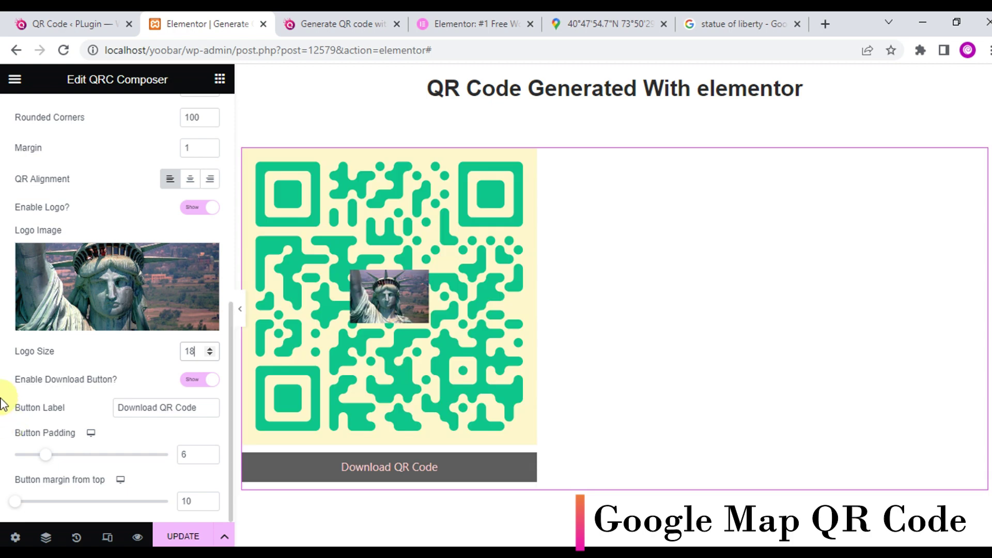
- Preview the page, then change the QR code type to Phone Number
{"action": "scroll", "coordinate": [10, 402], "scroll_direction": "up", "scroll_amount": 7}
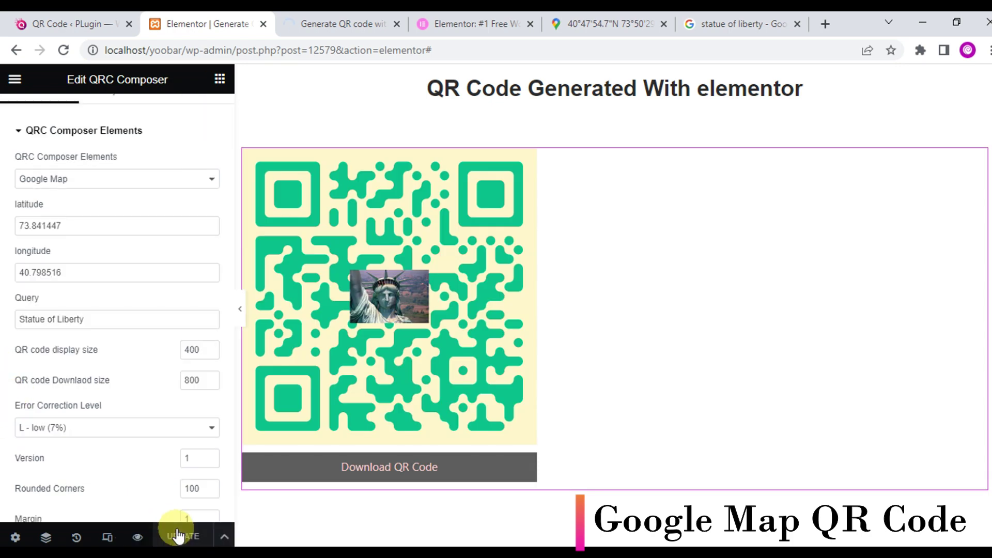
{"action": "left_click", "coordinate": [138, 538]}
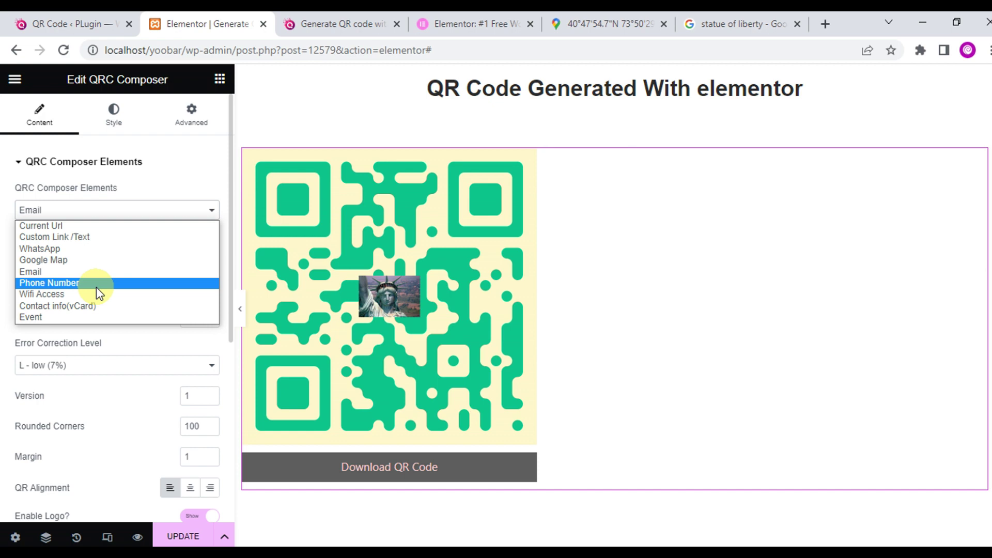
{"action": "left_click", "coordinate": [97, 286]}
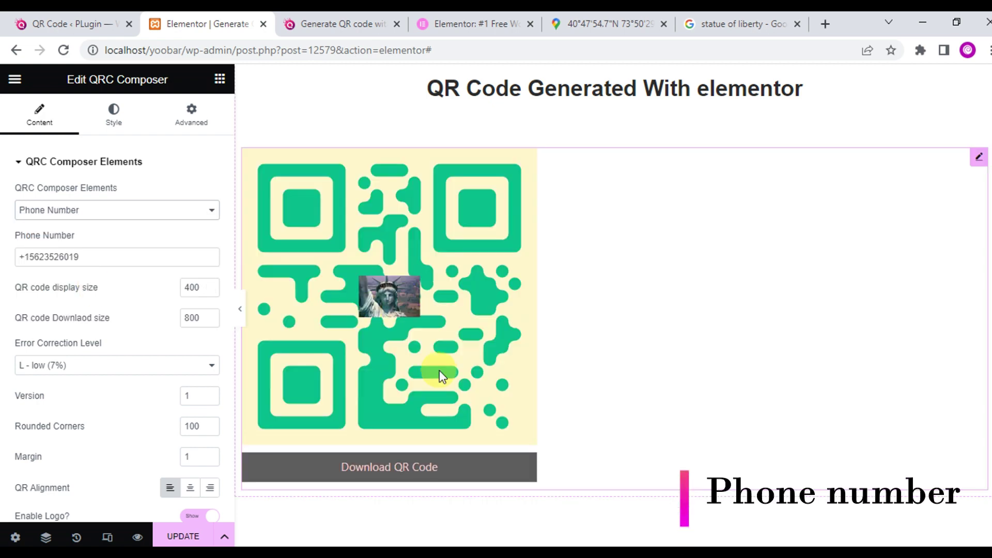
- Set the Wifi Access network name to Uwifi and enter a new Wifi password
{"action": "scroll", "coordinate": [106, 436], "scroll_direction": "down", "scroll_amount": 4}
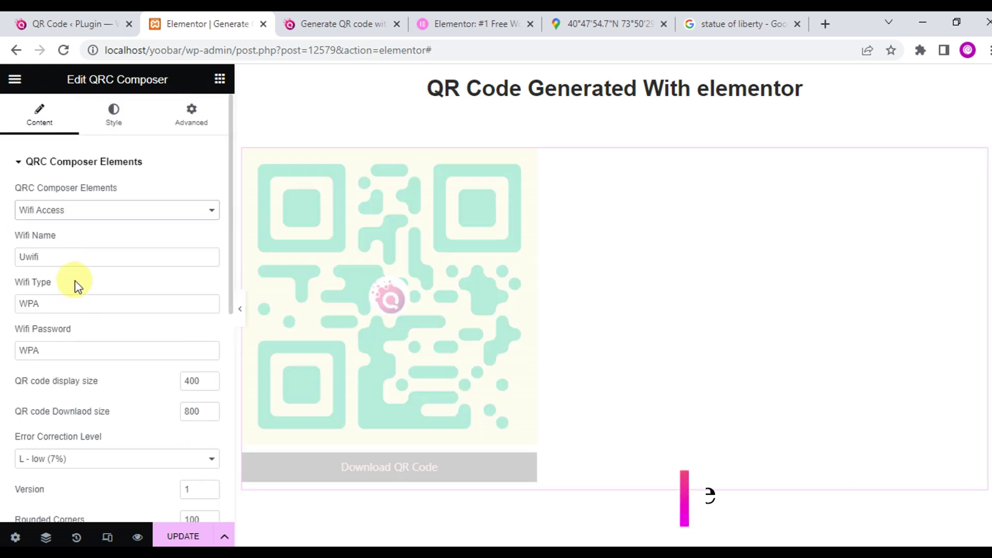
{"action": "left_click", "coordinate": [73, 258]}
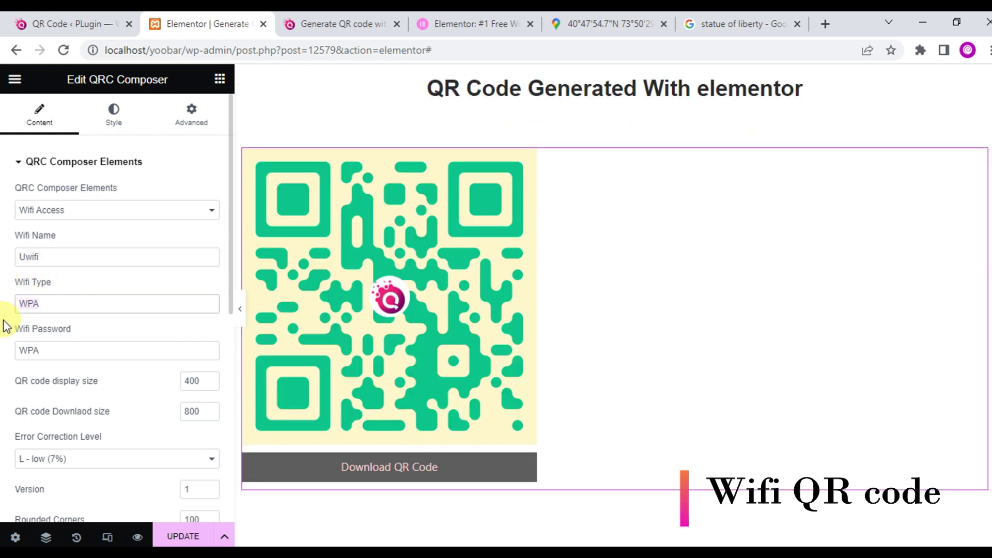
{"action": "double_click", "coordinate": [48, 349]}
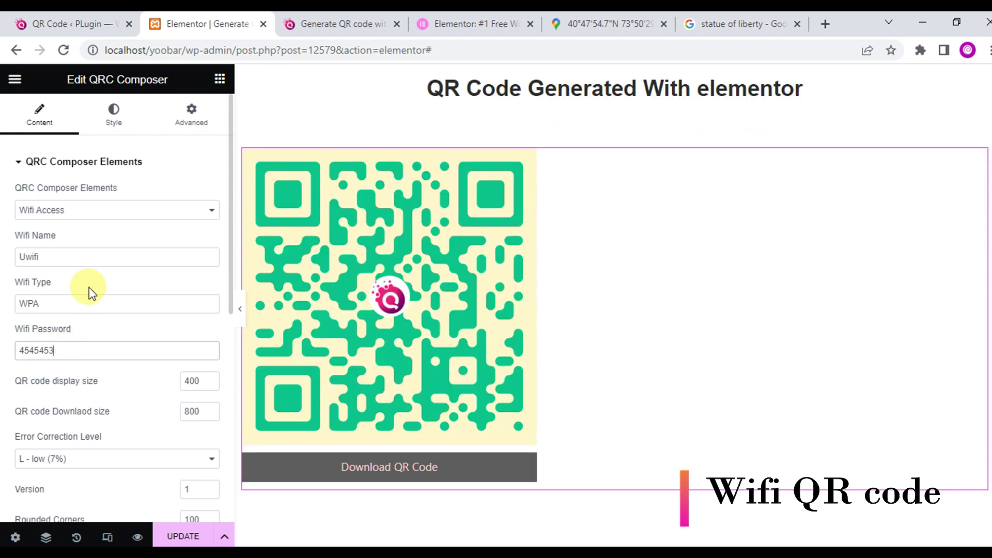
{"action": "left_click", "coordinate": [125, 208]}
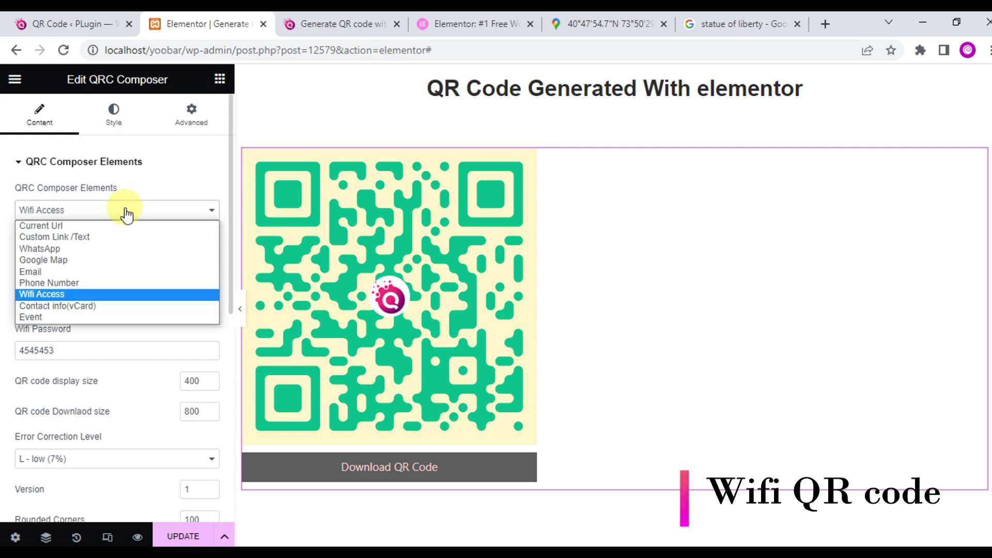
- Switch to a Contact info (vCard) QR code, move the preset name into Company, and set Sub Title to 'WordPress dveloper'
{"action": "left_click", "coordinate": [79, 307]}
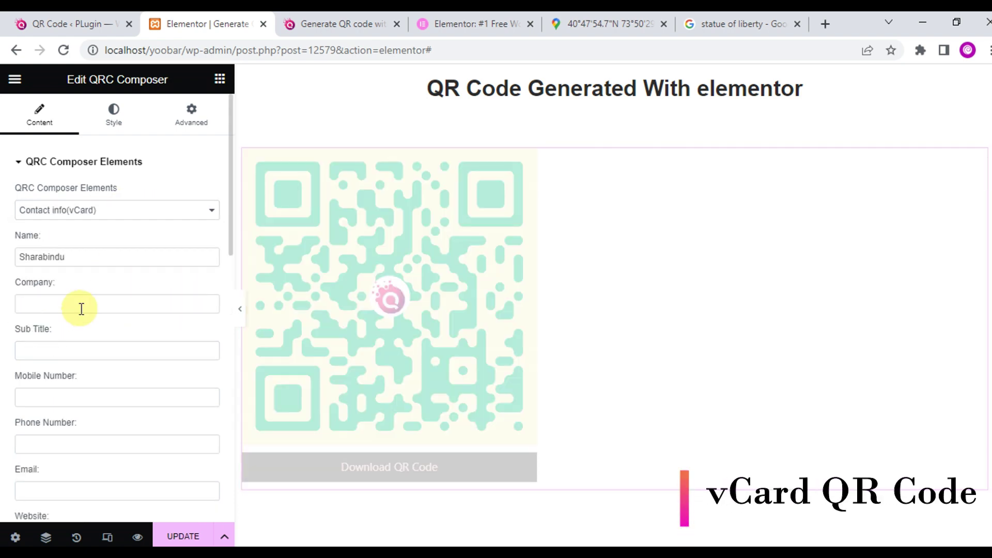
{"action": "left_click_drag", "start_coordinate": [71, 256], "coordinate": [11, 257]}
{"action": "key", "text": "ctrl+c"}
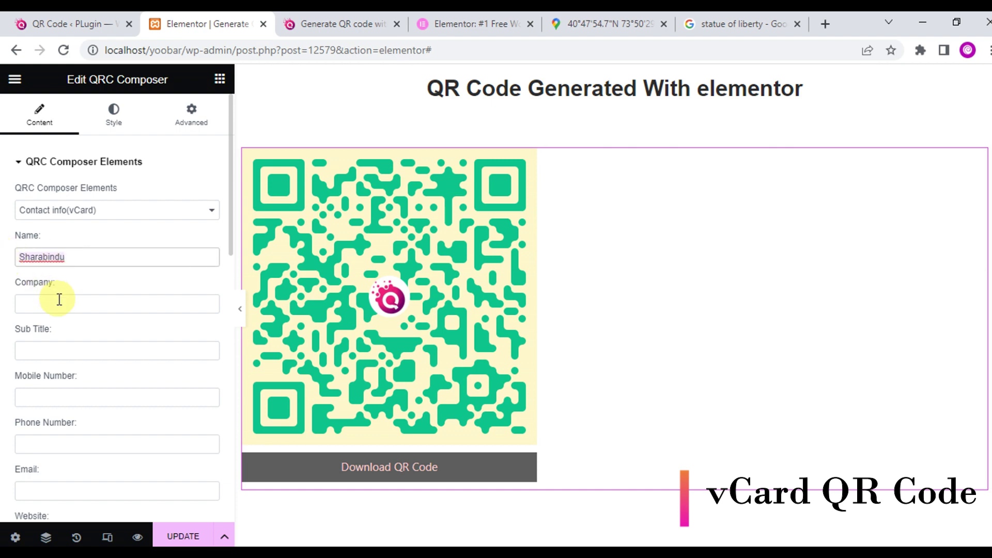
{"action": "key", "text": "BackSpace"}
{"action": "left_click", "coordinate": [57, 296]}
{"action": "key", "text": "ctrl+v"}
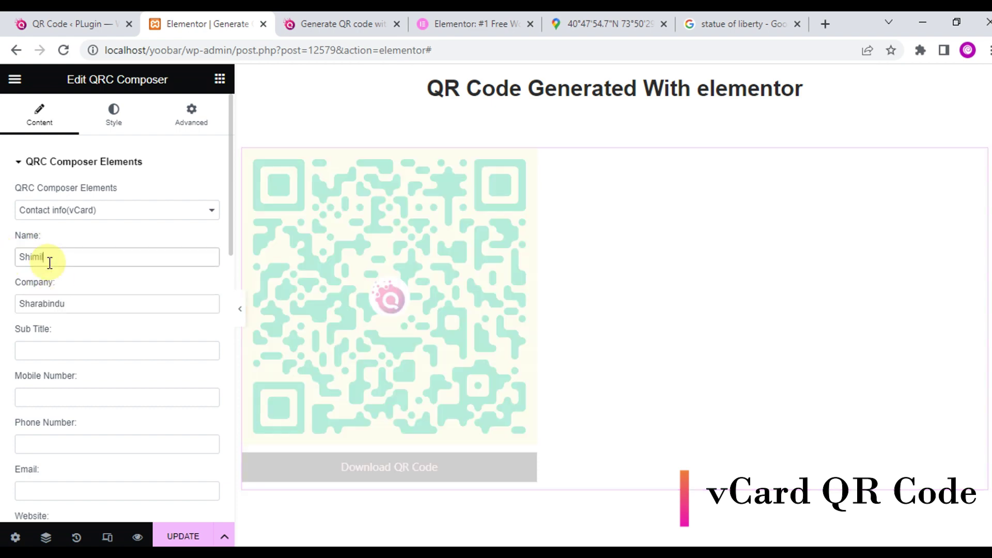
{"action": "left_click", "coordinate": [70, 349]}
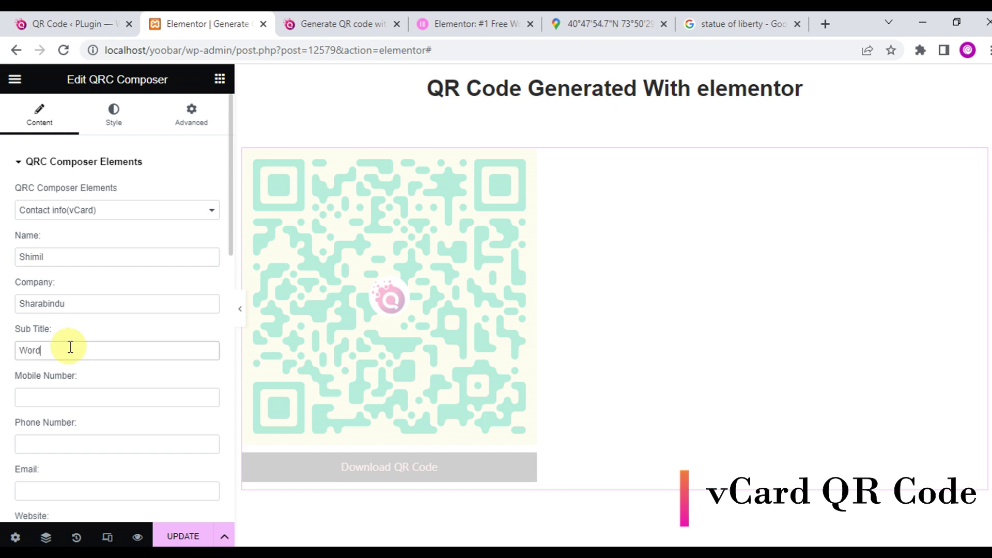
{"action": "type", "text": "WordPress dveloper"}
- Enter the contact's mobile number and phone number
{"action": "scroll", "coordinate": [44, 341], "scroll_direction": "down", "scroll_amount": 1}
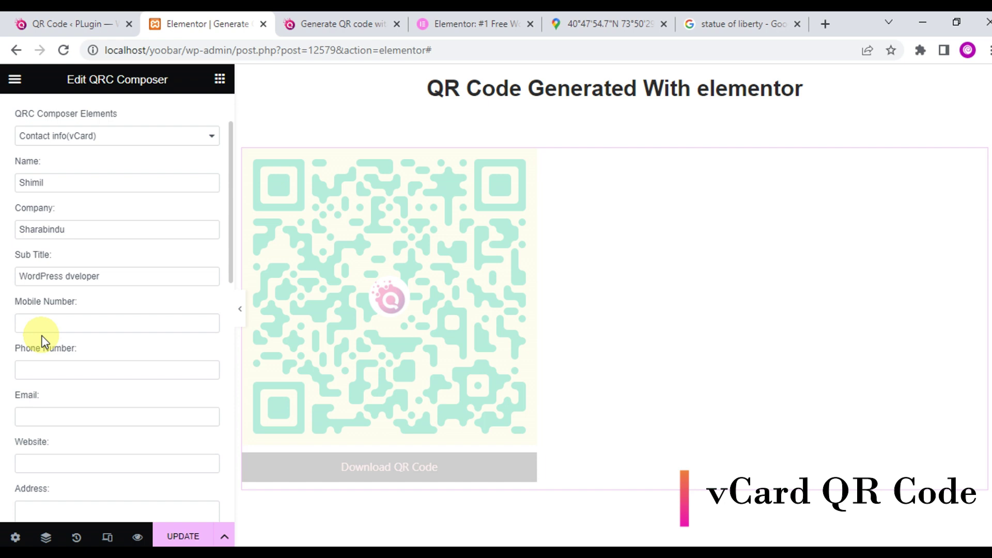
{"action": "left_click", "coordinate": [54, 324]}
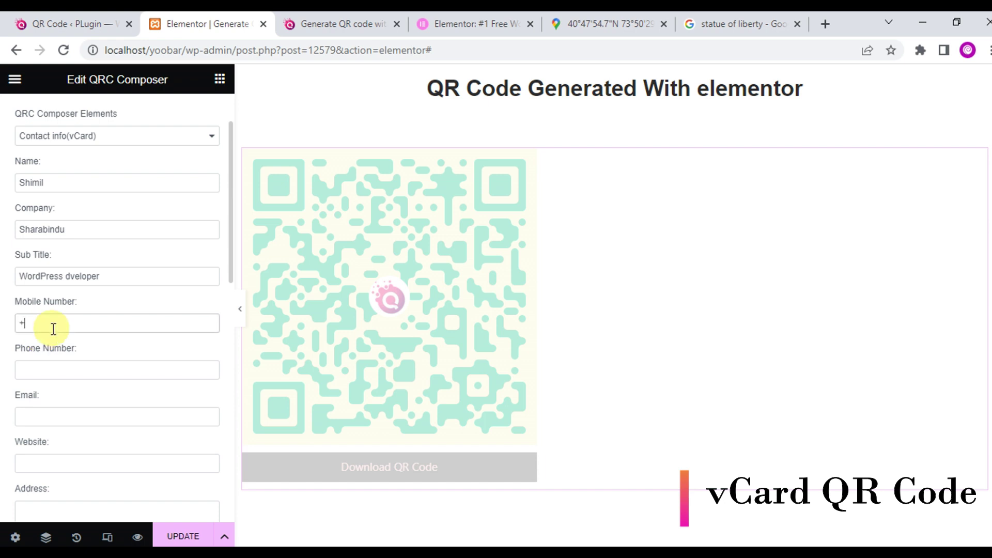
{"action": "left_click", "coordinate": [75, 372]}
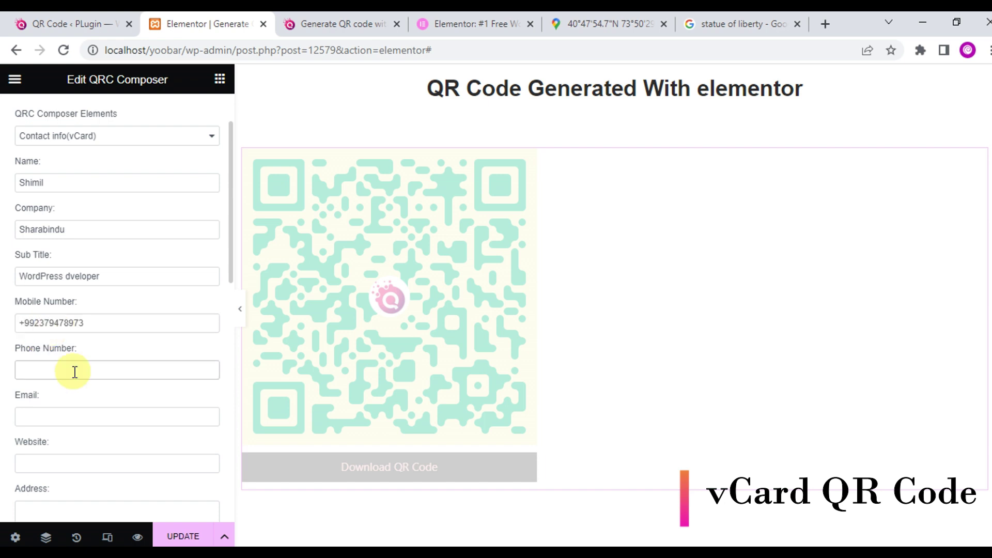
- Fill in the contact's email, website and postal address, fixing a typo in the address
{"action": "scroll", "coordinate": [75, 372], "scroll_direction": "down", "scroll_amount": 3}
{"action": "left_click", "coordinate": [78, 268]}
{"action": "left_click", "coordinate": [40, 315]}
{"action": "type", "text": "https://sharabindu.com"}
{"action": "left_click", "coordinate": [130, 374]}
{"action": "type", "text": "Si"}
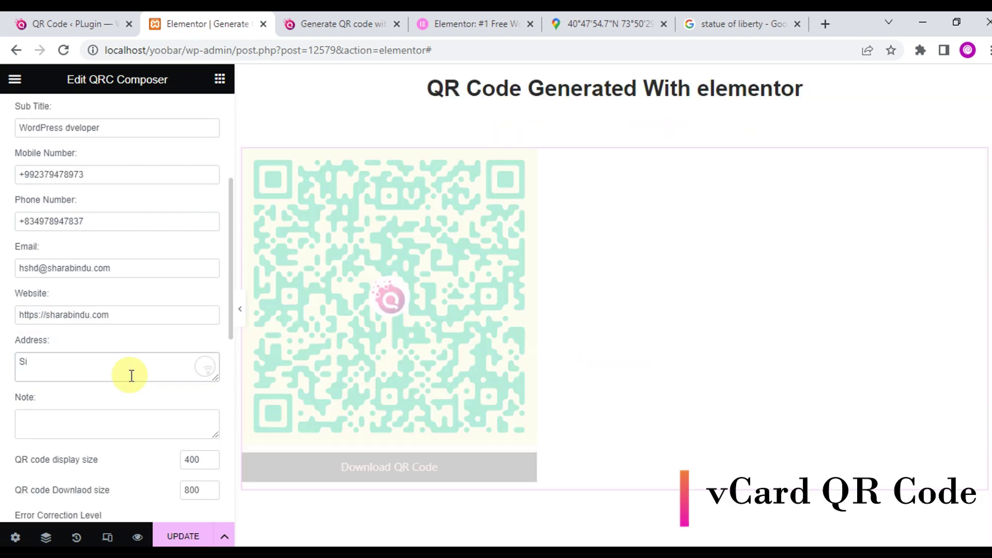
{"action": "type", "text": "ngpore"}
{"action": "left_click_drag", "start_coordinate": [56, 362], "coordinate": [3, 368]}
{"action": "type", "text": "gapore"}
{"action": "scroll", "coordinate": [91, 385], "scroll_direction": "down", "scroll_amount": 3}
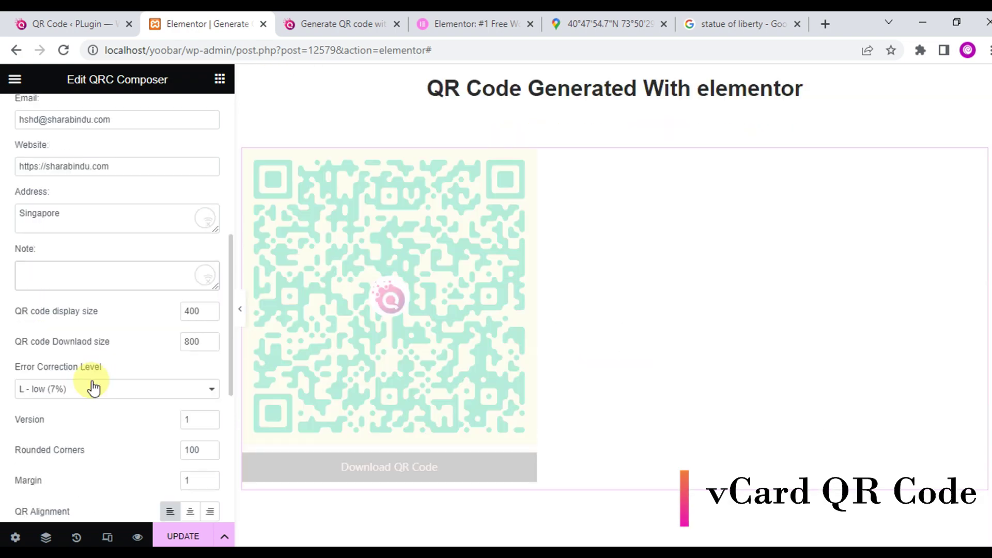
{"action": "key", "text": "Tab"}
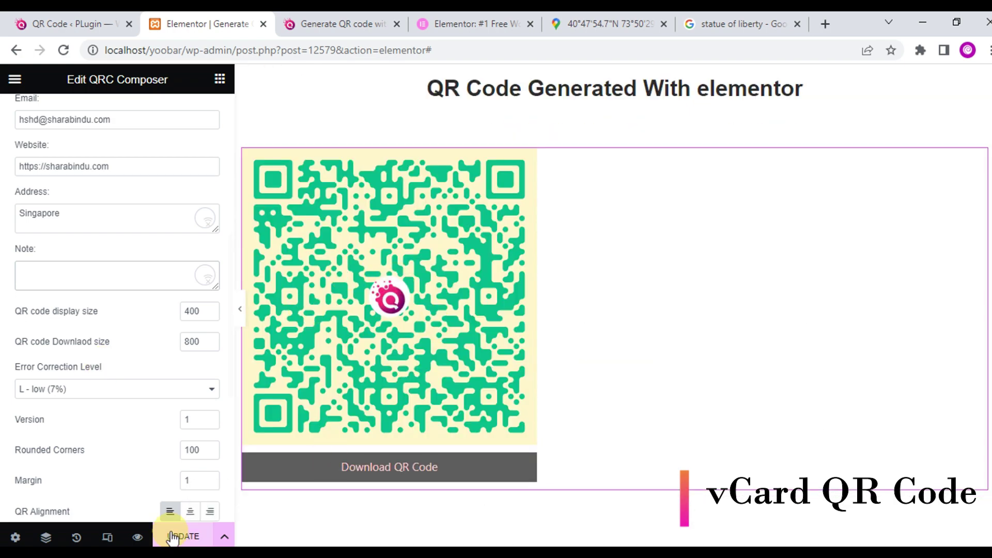
- Update the page, preview it, and download and view the vCard QR image
{"action": "left_click", "coordinate": [168, 536]}
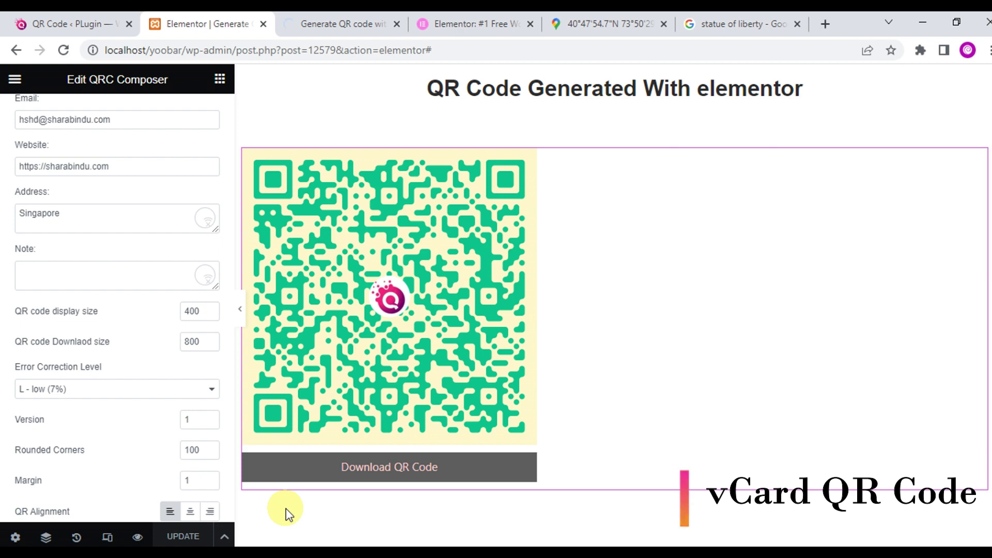
{"action": "left_click", "coordinate": [137, 537]}
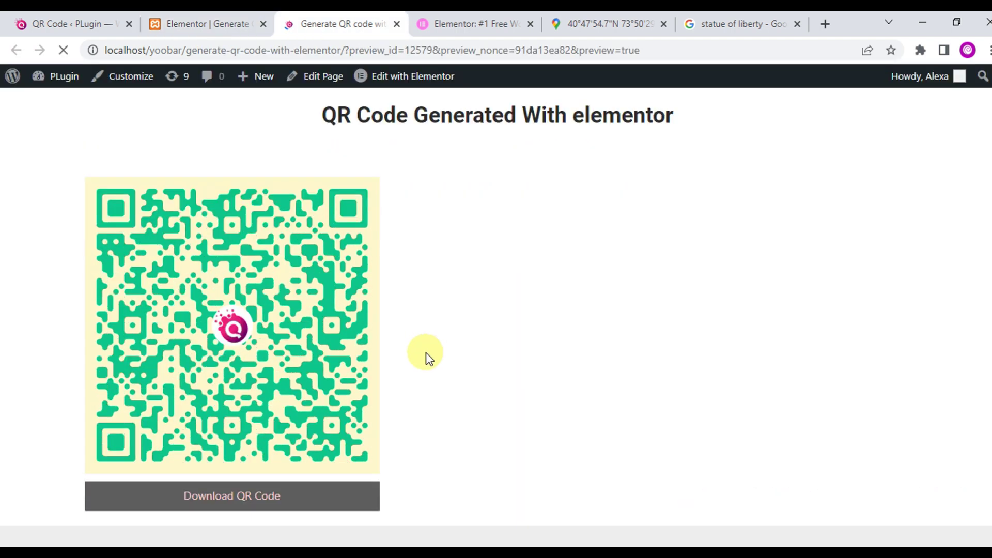
{"action": "left_click", "coordinate": [228, 497]}
{"action": "left_click", "coordinate": [77, 532]}
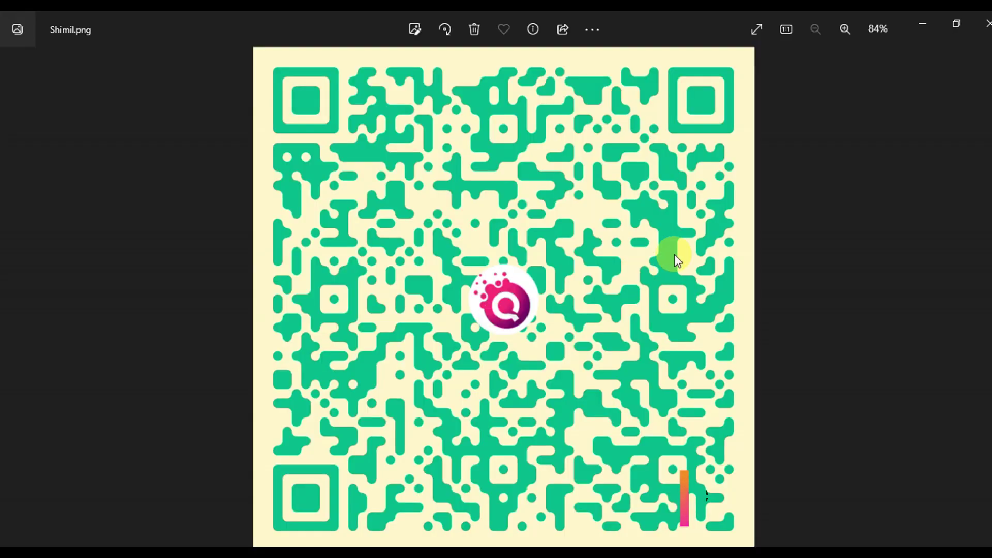
{"action": "left_click", "coordinate": [987, 23]}
{"action": "left_click", "coordinate": [207, 24]}
{"action": "scroll", "coordinate": [77, 232], "scroll_direction": "up", "scroll_amount": 3}
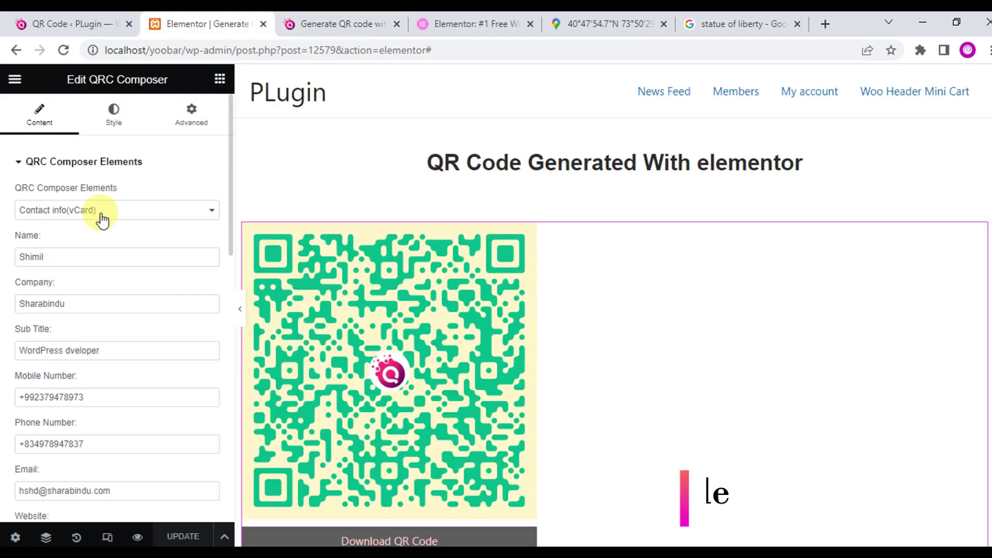
- Make this an Event QR code and raise its display size from 300 to 400
{"action": "scroll", "coordinate": [99, 292], "scroll_direction": "up", "scroll_amount": 7}
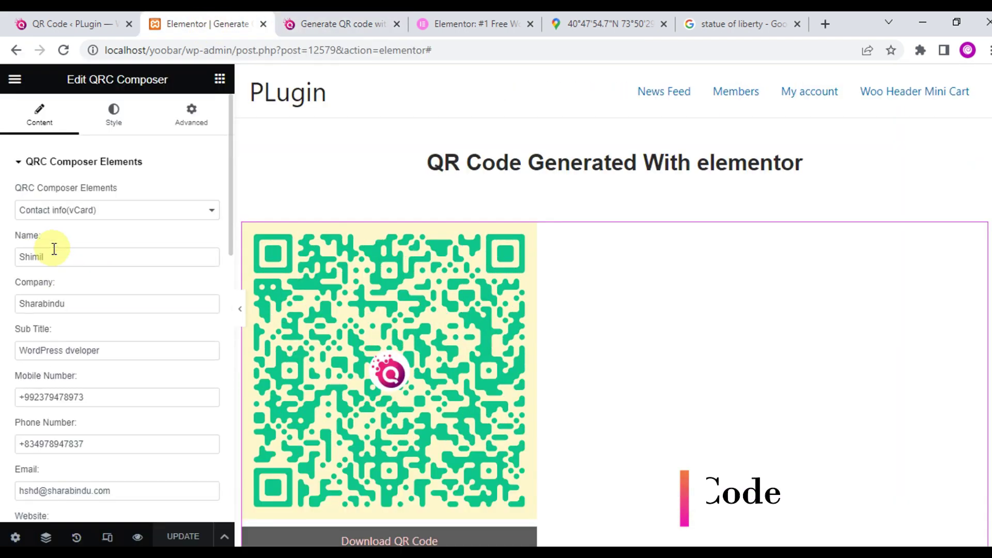
{"action": "left_click", "coordinate": [107, 211]}
{"action": "left_click", "coordinate": [45, 317]}
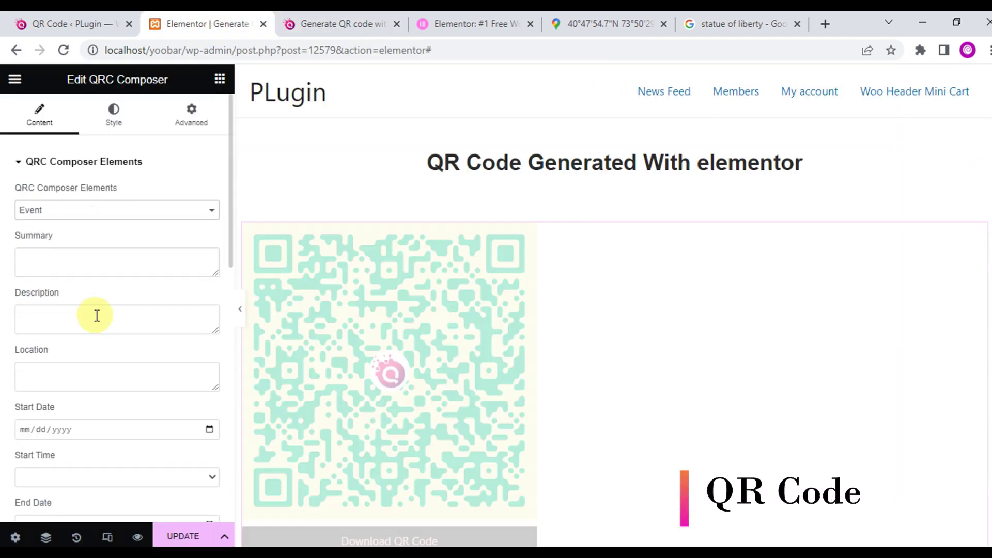
{"action": "scroll", "coordinate": [97, 316], "scroll_direction": "down", "scroll_amount": 3}
{"action": "scroll", "coordinate": [336, 458], "scroll_direction": "down", "scroll_amount": 1}
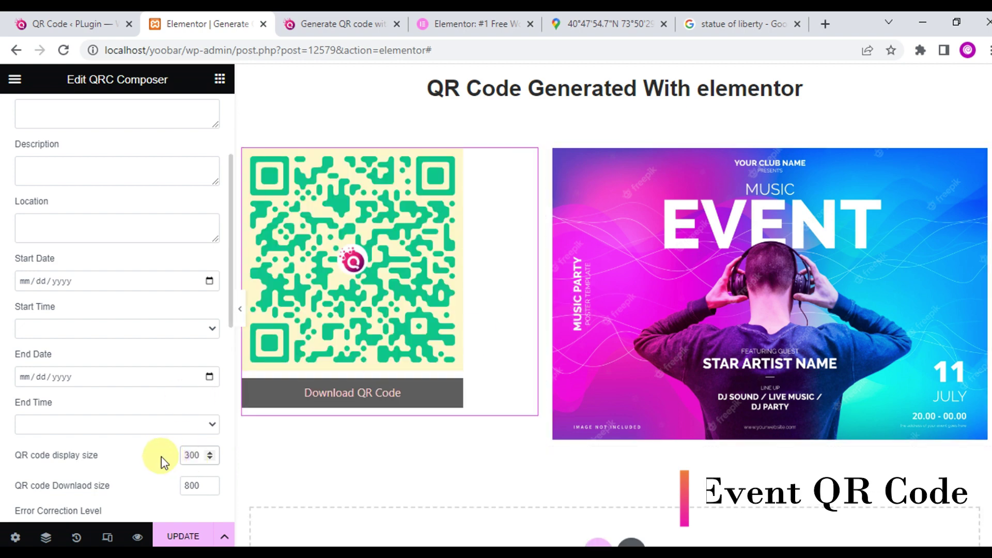
{"action": "key", "text": "Up"}
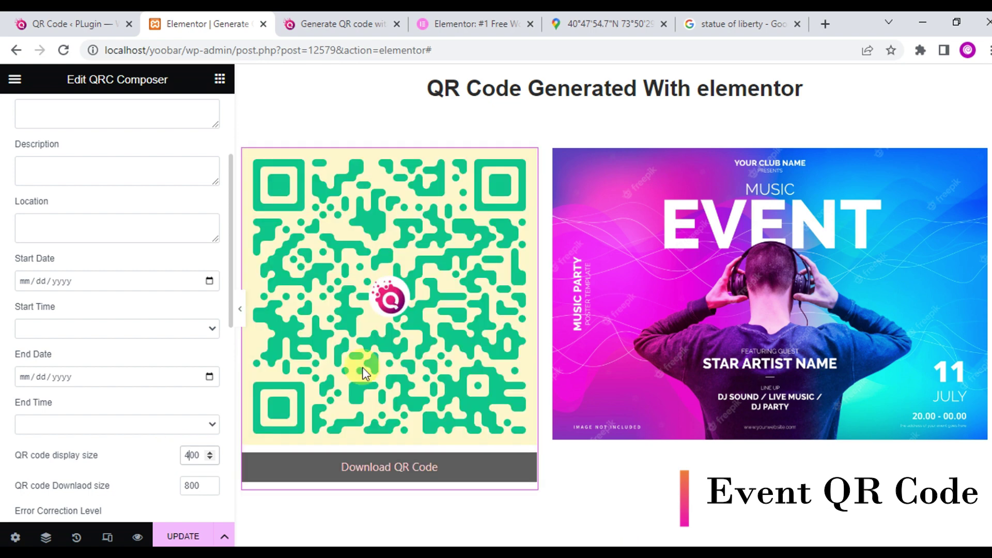
{"action": "scroll", "coordinate": [78, 250], "scroll_direction": "up", "scroll_amount": 3}
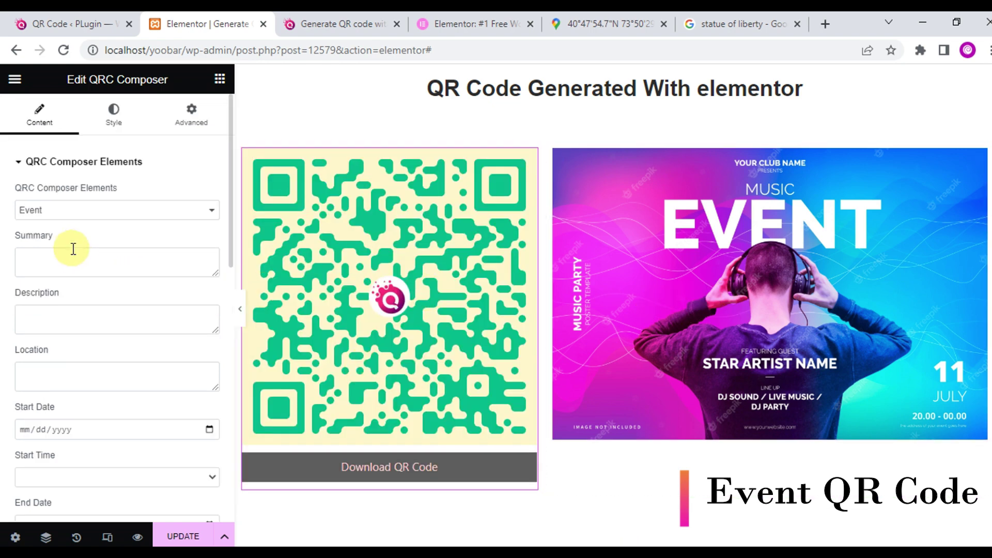
- Enter the Music Event summary, description 'This is a music Event', and location London
{"action": "left_click", "coordinate": [78, 270]}
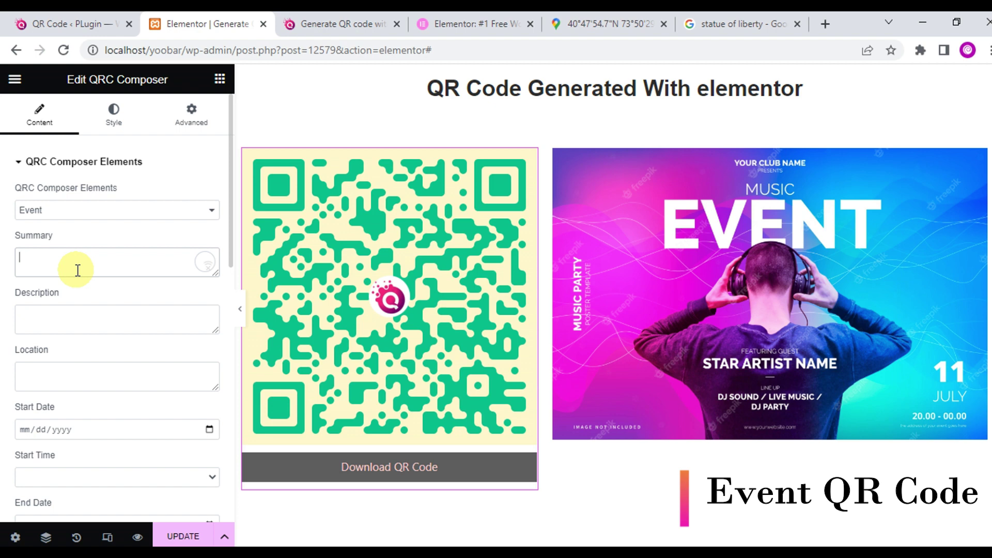
{"action": "type", "text": "Music Event"}
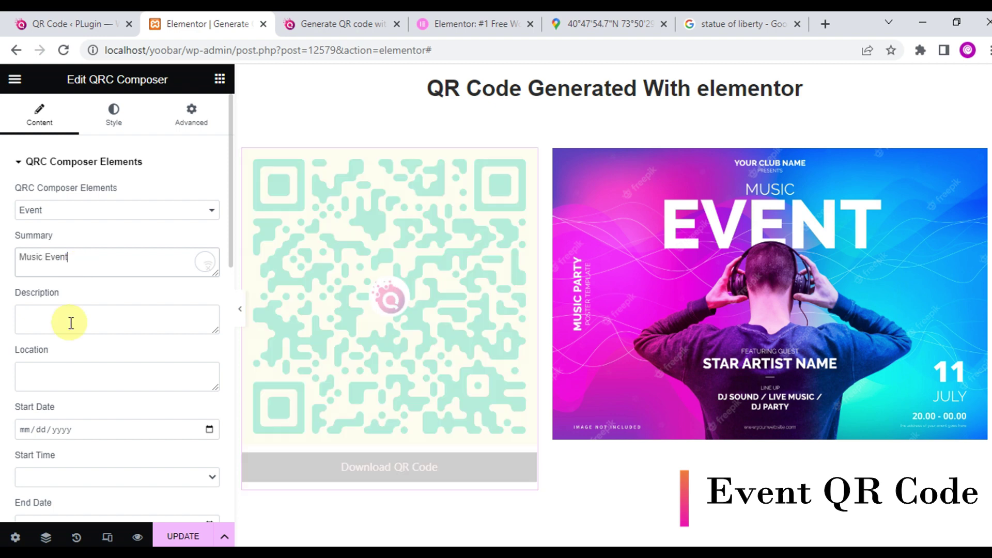
{"action": "left_click", "coordinate": [101, 323]}
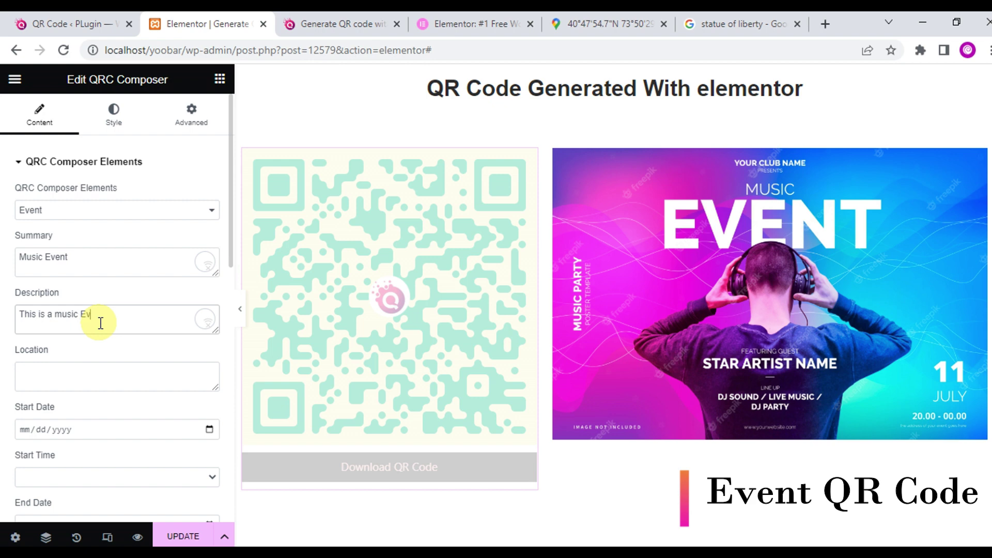
{"action": "type", "text": "This is a music Event"}
{"action": "left_click", "coordinate": [98, 377]}
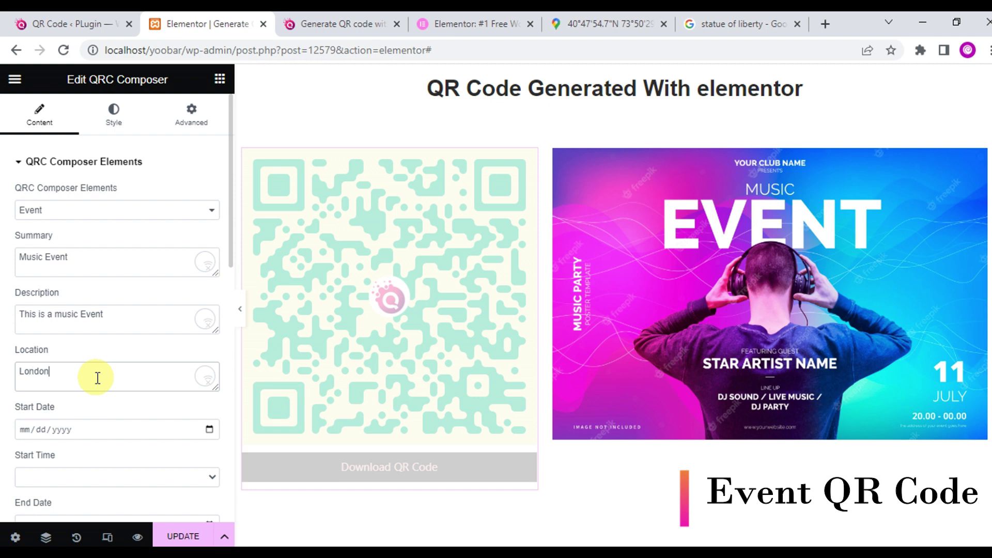
- Schedule the event on 04/08/2023 from 13.00 to 22.00 and bring up the media library for a logo
{"action": "left_click", "coordinate": [207, 429]}
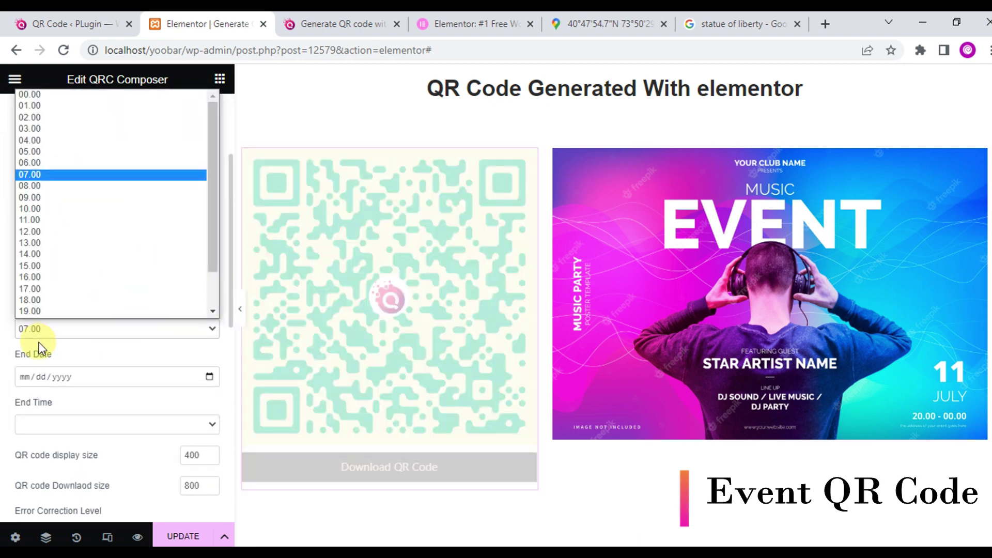
{"action": "left_click", "coordinate": [39, 340]}
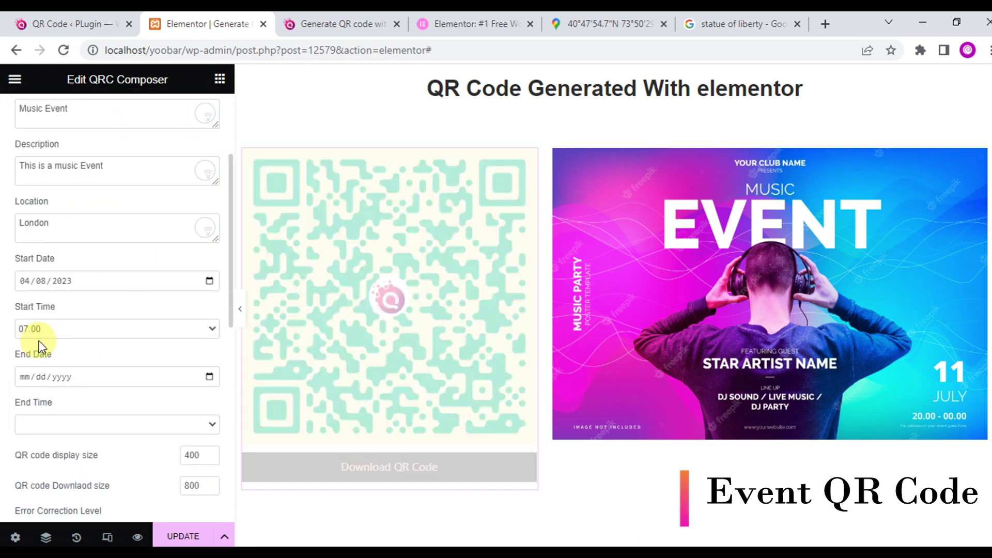
{"action": "left_click", "coordinate": [57, 332]}
{"action": "left_click", "coordinate": [29, 243]}
{"action": "left_click", "coordinate": [209, 376]}
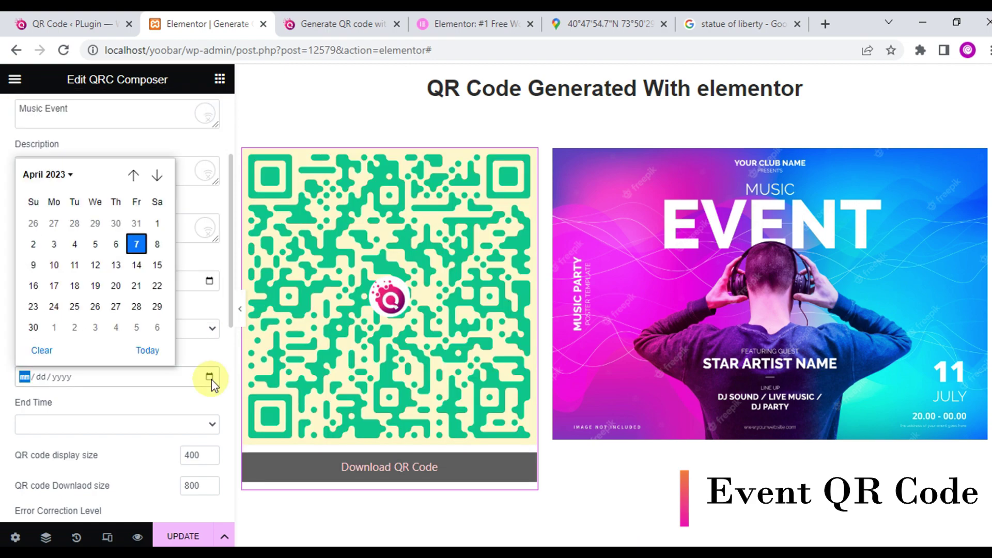
{"action": "left_click", "coordinate": [155, 243]}
{"action": "scroll", "coordinate": [155, 367], "scroll_direction": "down", "scroll_amount": 2}
{"action": "left_click", "coordinate": [206, 350]}
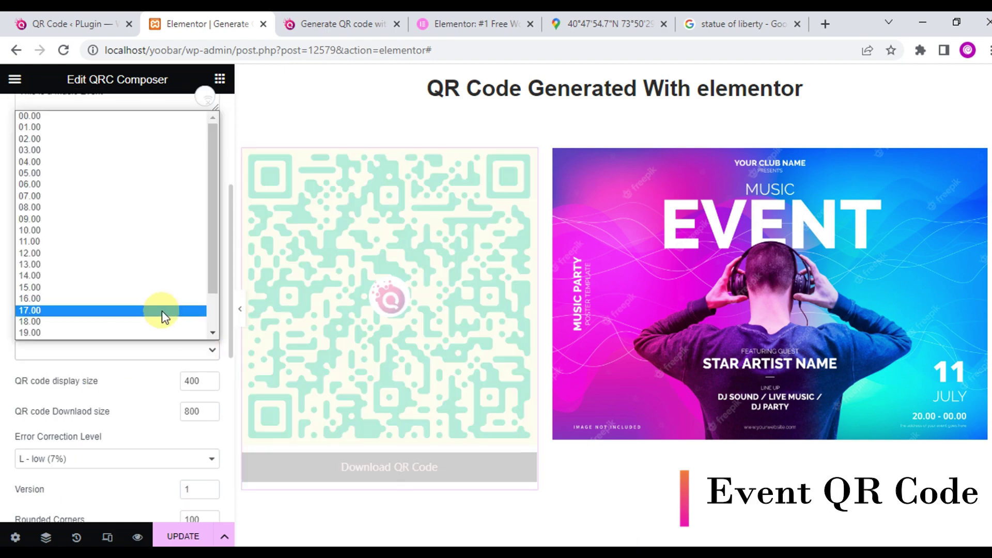
{"action": "scroll", "coordinate": [160, 310], "scroll_direction": "down", "scroll_amount": 1}
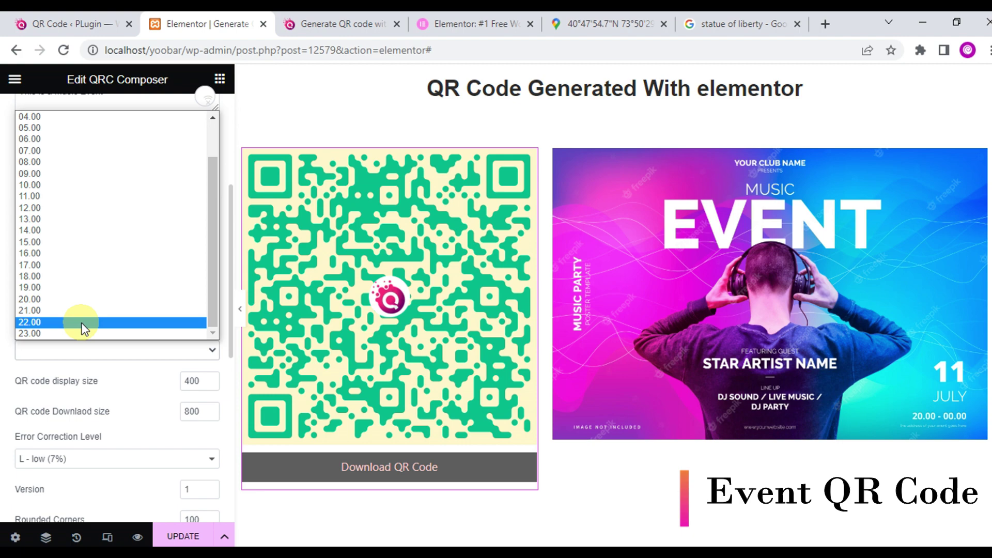
{"action": "left_click", "coordinate": [83, 322]}
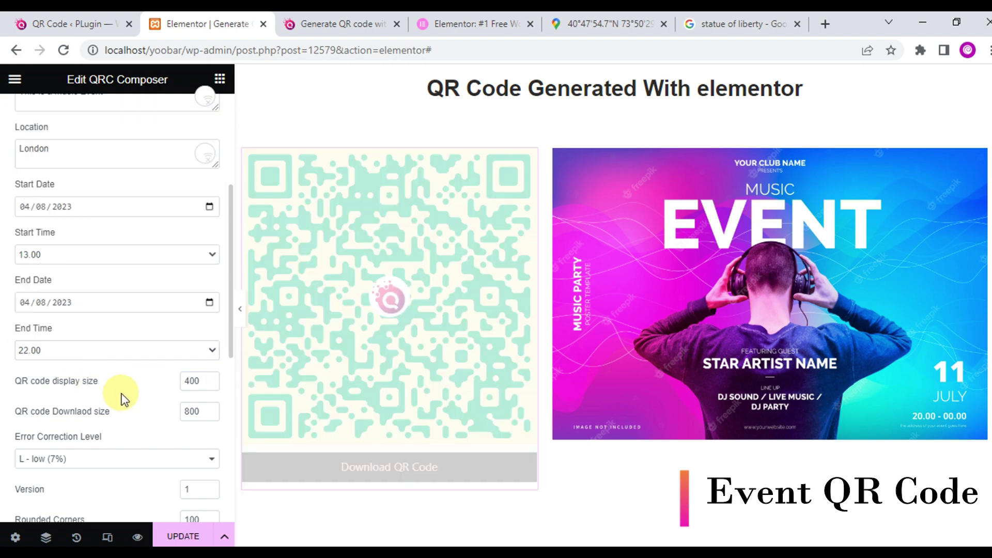
{"action": "scroll", "coordinate": [130, 409], "scroll_direction": "down", "scroll_amount": 5}
{"action": "left_click", "coordinate": [133, 414]}
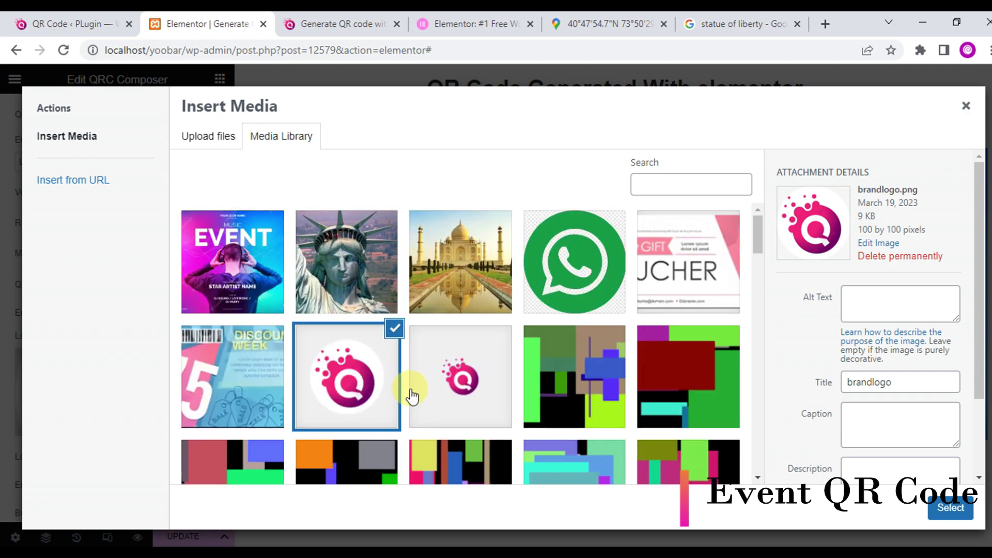
- Select the red-and-green media library picture as the QR code's centre logo
{"action": "left_click", "coordinate": [681, 378]}
{"action": "left_click", "coordinate": [949, 508]}
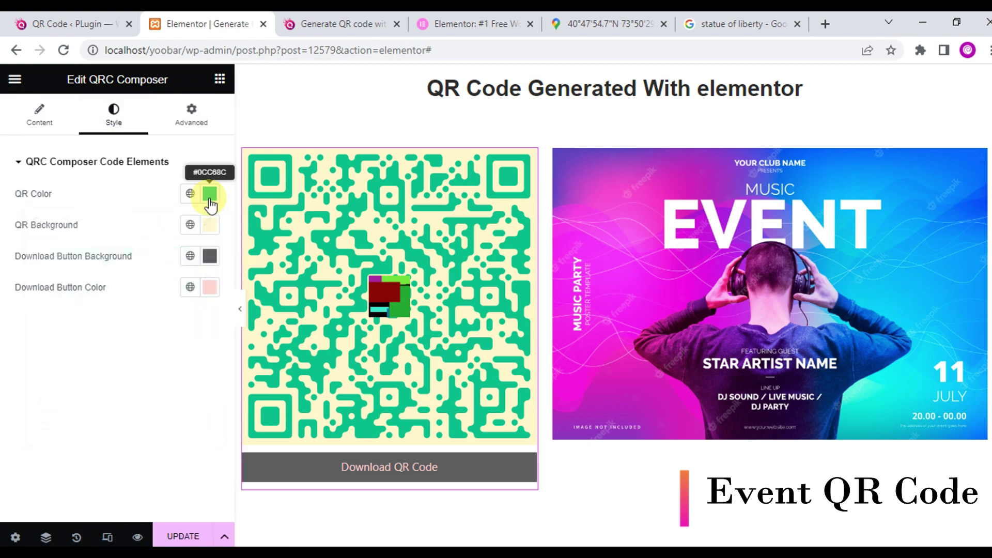
- Color the QR code blue on a white background with a teal Download button
{"action": "left_click", "coordinate": [210, 194]}
{"action": "left_click", "coordinate": [155, 385]}
{"action": "left_click", "coordinate": [210, 225]}
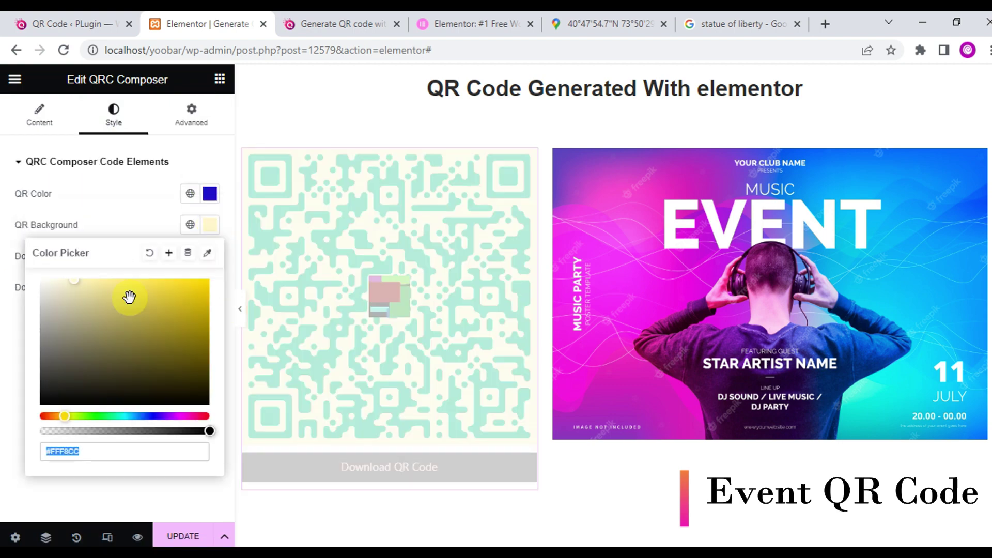
{"action": "left_click_drag", "start_coordinate": [129, 297], "coordinate": [41, 280]}
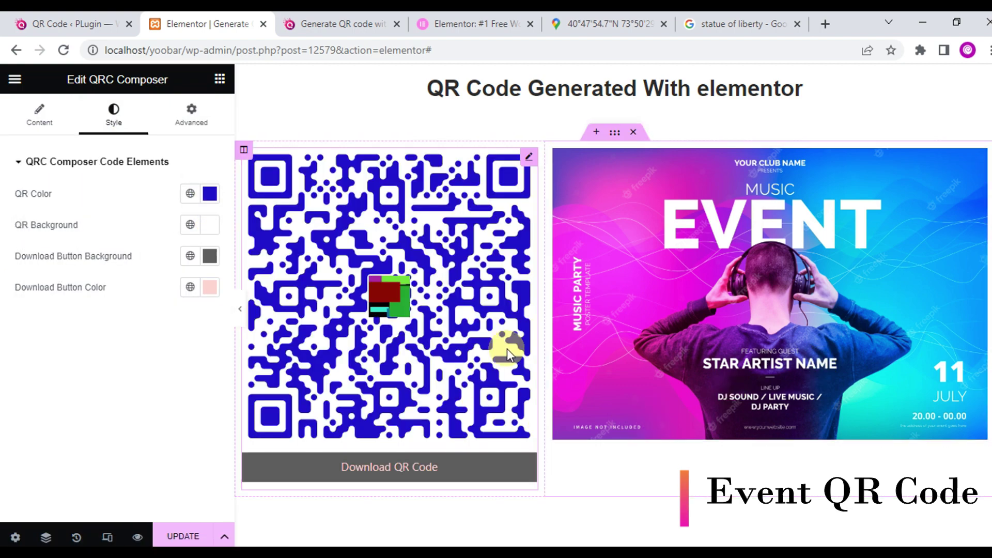
{"action": "left_click", "coordinate": [210, 255]}
{"action": "left_click_drag", "start_coordinate": [151, 454], "coordinate": [115, 443]}
{"action": "left_click", "coordinate": [195, 354]}
{"action": "left_click", "coordinate": [228, 331]}
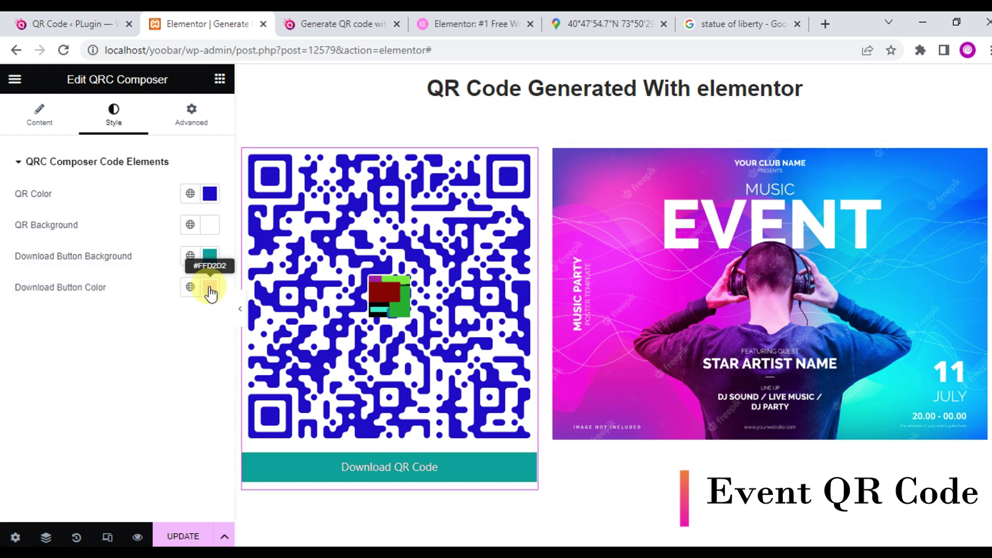
{"action": "left_click", "coordinate": [211, 293]}
{"action": "left_click", "coordinate": [485, 435]}
- Update the page, preview it, download the Music Event QR image, and return to the editor
{"action": "left_click", "coordinate": [181, 537]}
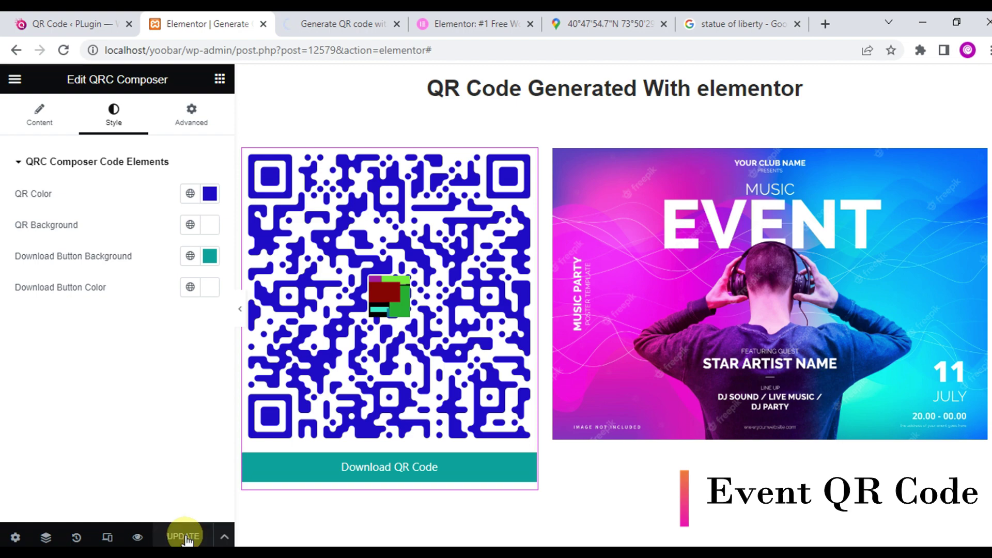
{"action": "left_click", "coordinate": [138, 537]}
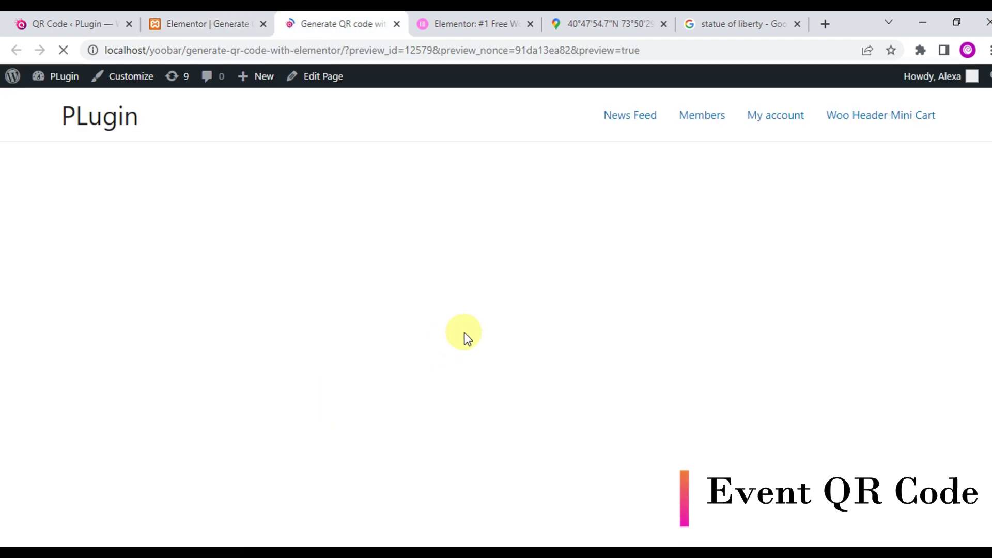
{"action": "scroll", "coordinate": [496, 315], "scroll_direction": "down", "scroll_amount": 2}
{"action": "left_click", "coordinate": [241, 462]}
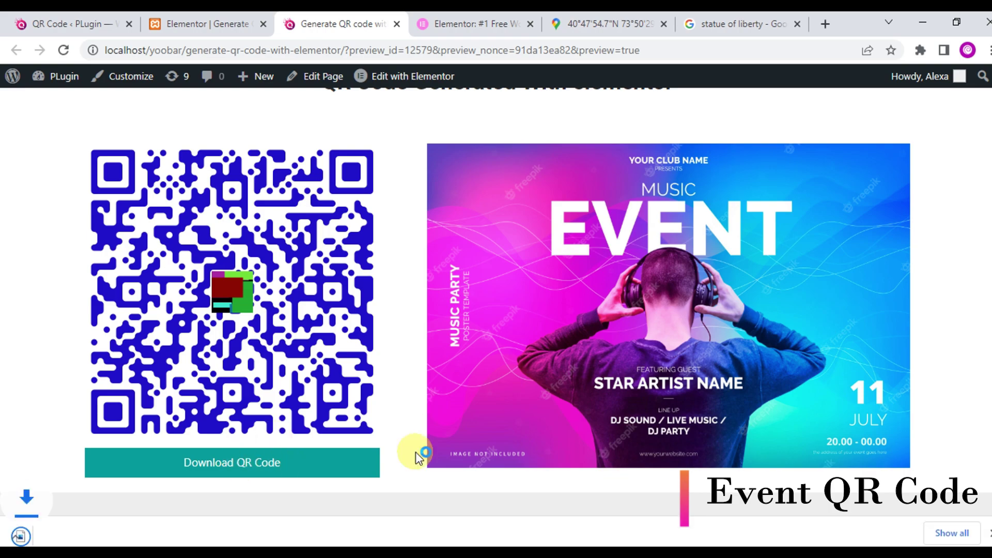
{"action": "left_click", "coordinate": [71, 531]}
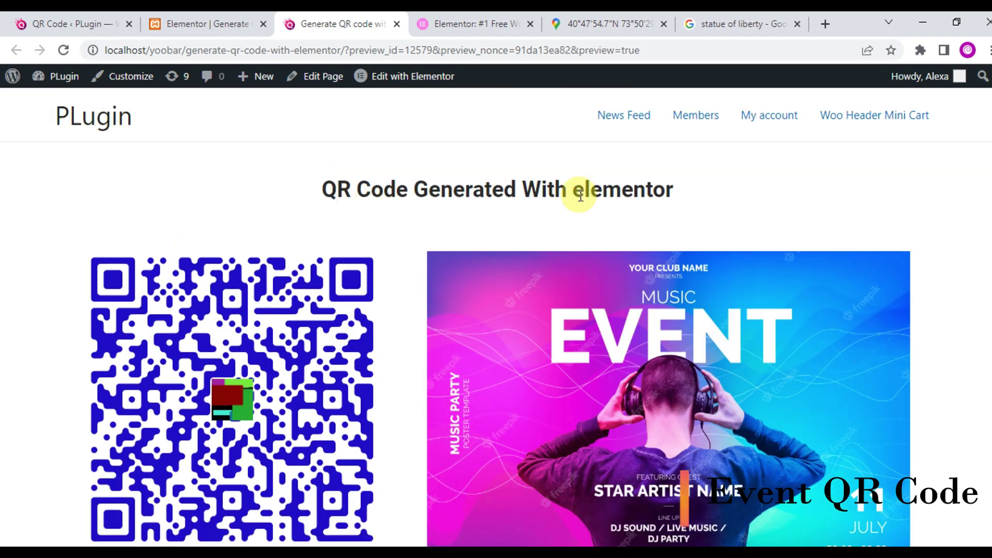
{"action": "left_click", "coordinate": [207, 23]}
{"action": "left_click", "coordinate": [39, 115]}
{"action": "scroll", "coordinate": [531, 343], "scroll_direction": "down", "scroll_amount": 4}
{"action": "scroll", "coordinate": [485, 420], "scroll_direction": "up", "scroll_amount": 6}
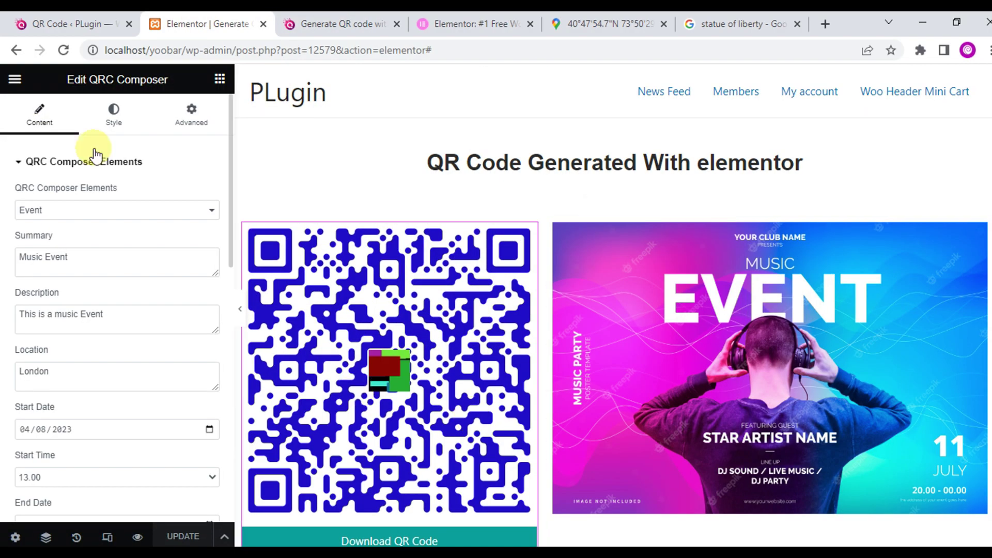